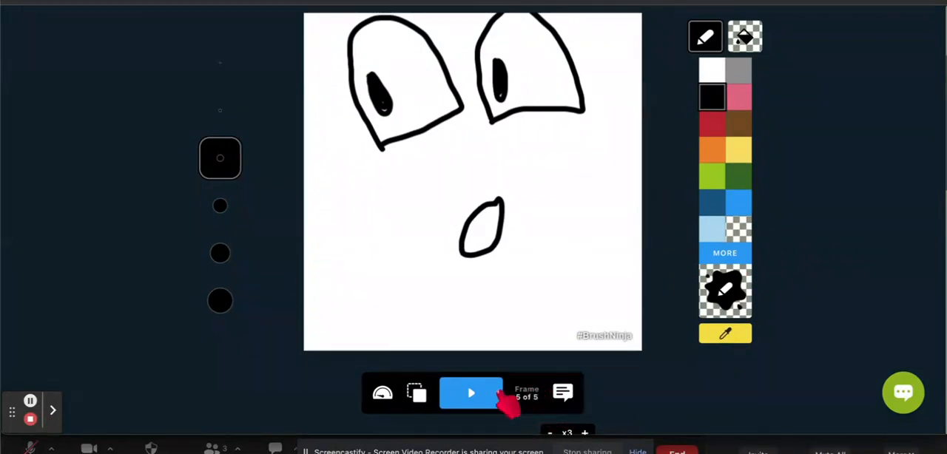
- Play the face animation and stop it
click(472, 396)
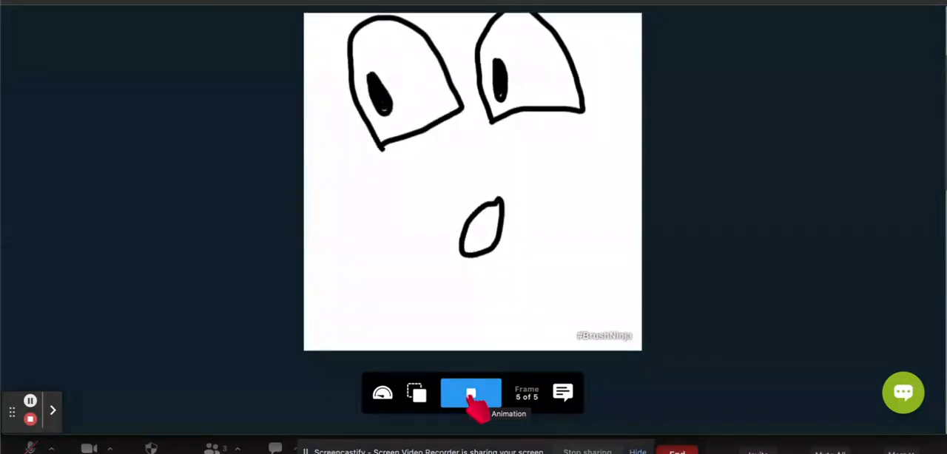
click(472, 396)
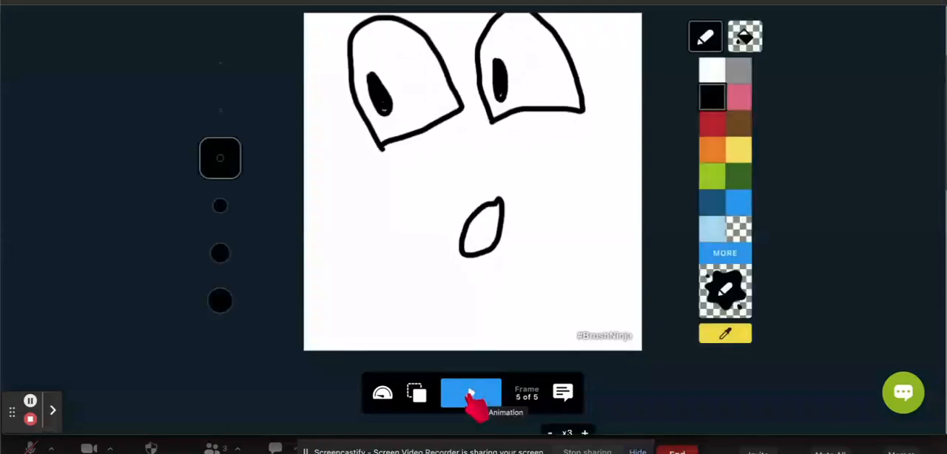
- Turn onion skinning on to compare frame 5 with the earlier drawings, and turn it off again
scroll(522, 222, up, 2)
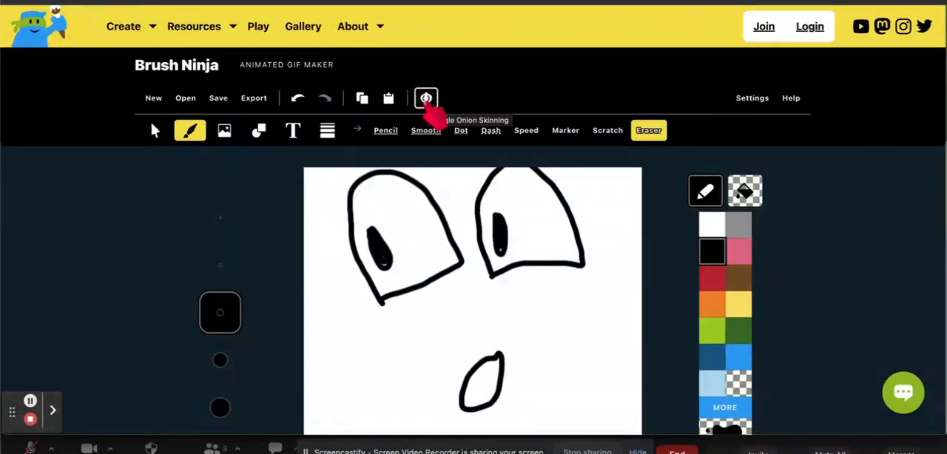
click(428, 104)
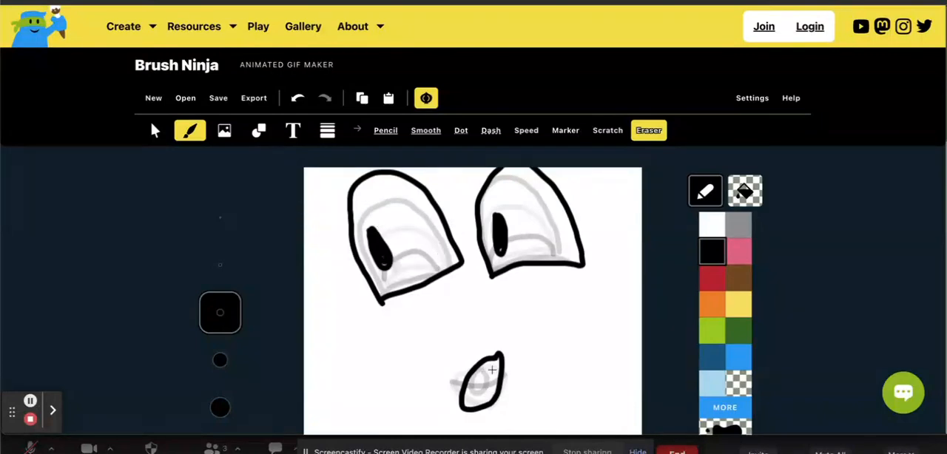
scroll(562, 325, down, 2)
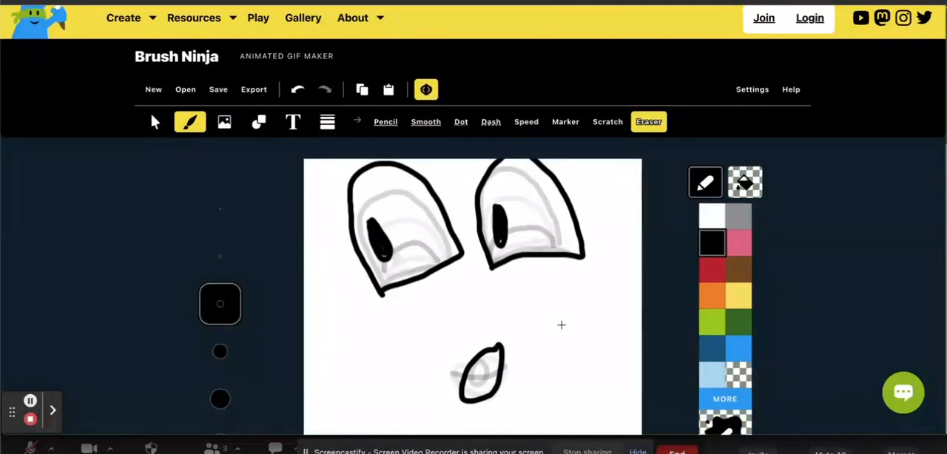
scroll(561, 325, up, 2)
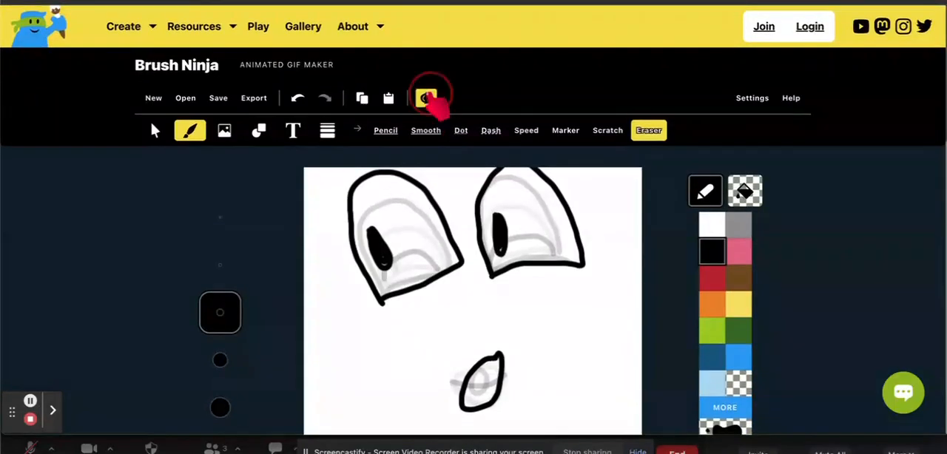
click(427, 99)
- Go through frames 1 to 4 one by one to examine how the eyes and mouth change
scroll(552, 378, down, 3)
scroll(553, 380, down, 2)
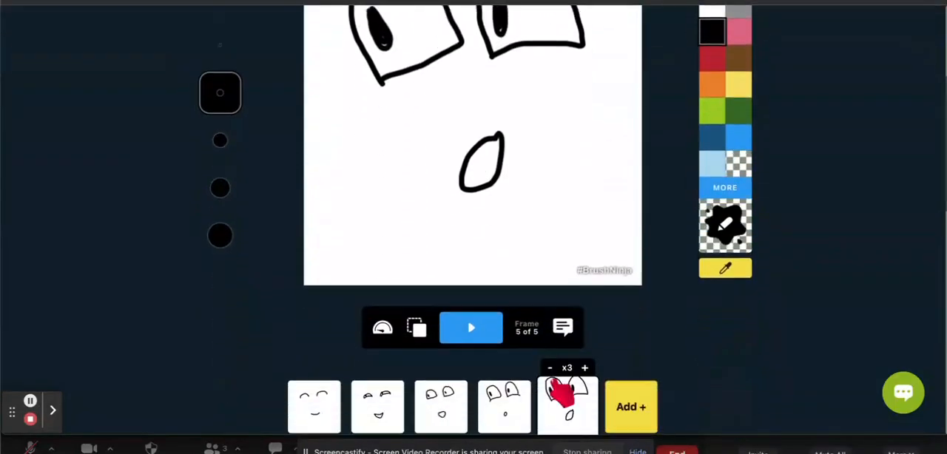
click(325, 310)
scroll(324, 309, up, 2)
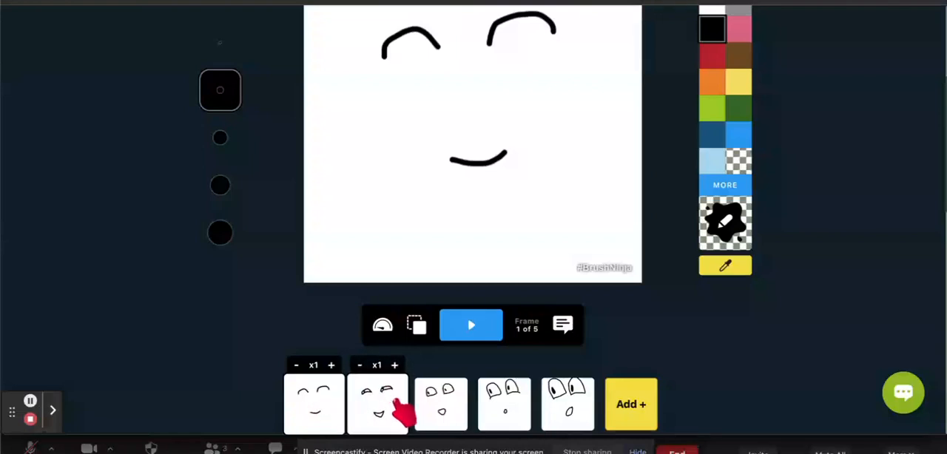
click(398, 405)
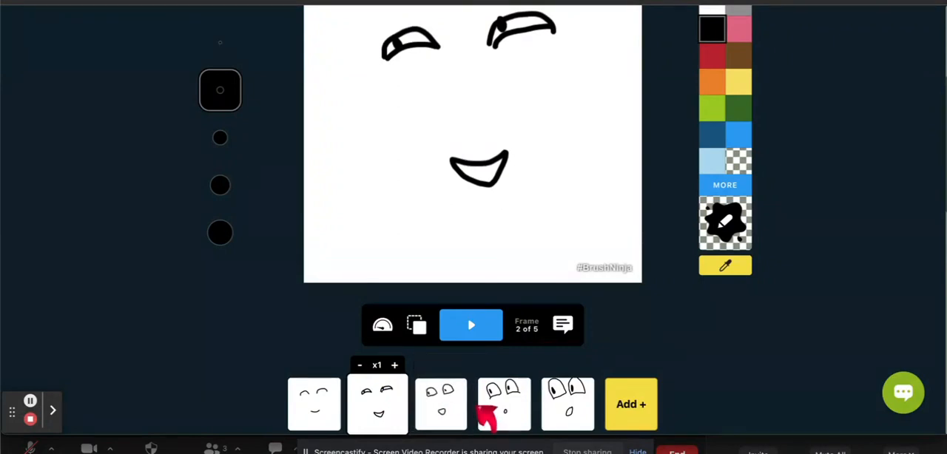
click(448, 411)
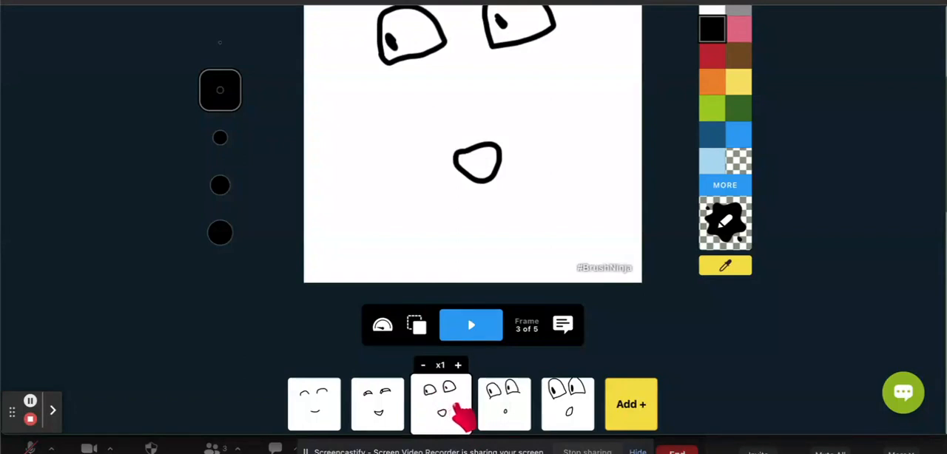
click(509, 411)
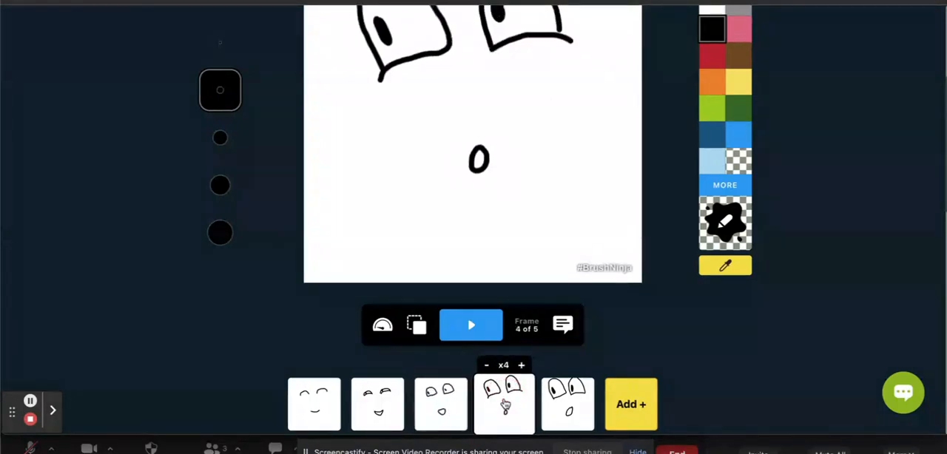
scroll(506, 407, up, 2)
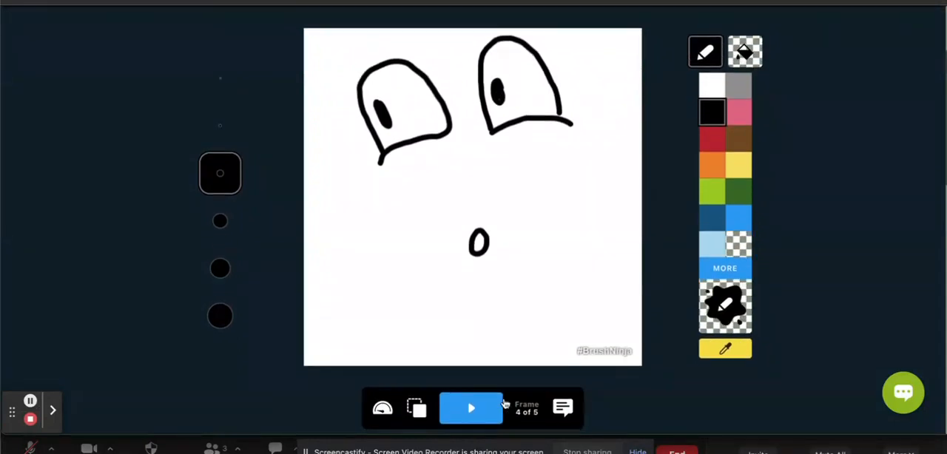
scroll(505, 404, down, 2)
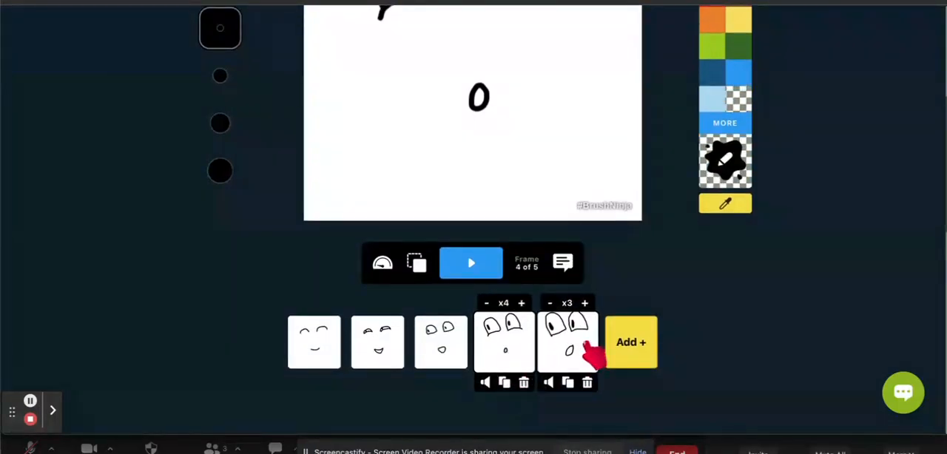
- Compare the drawings in frame 5 and frame 4, checking the size of the eyes and the mouth
click(585, 346)
scroll(570, 157, up, 2)
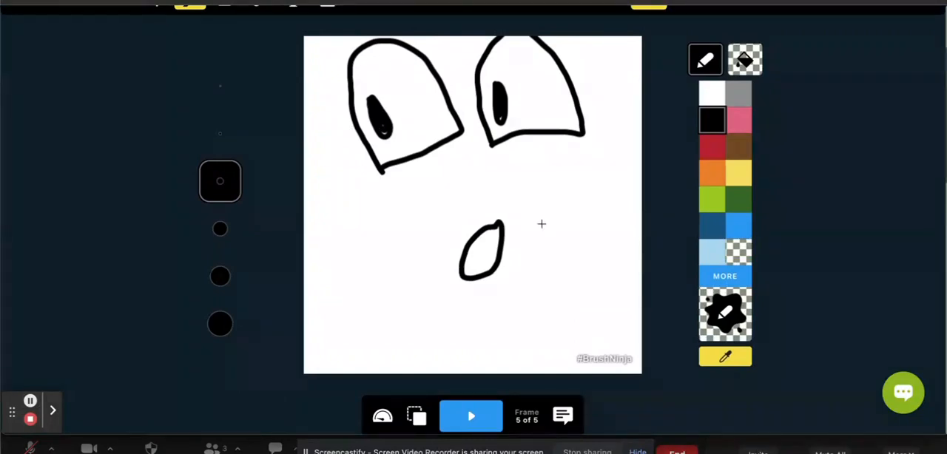
scroll(620, 313, down, 3)
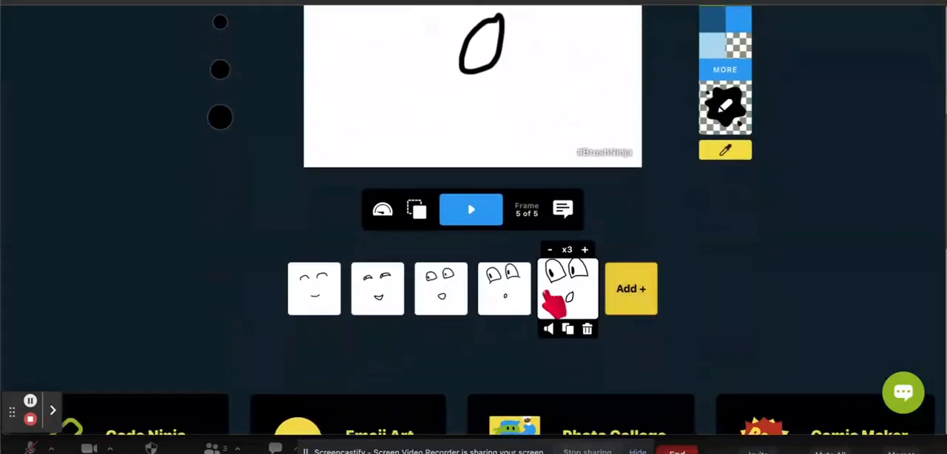
click(516, 303)
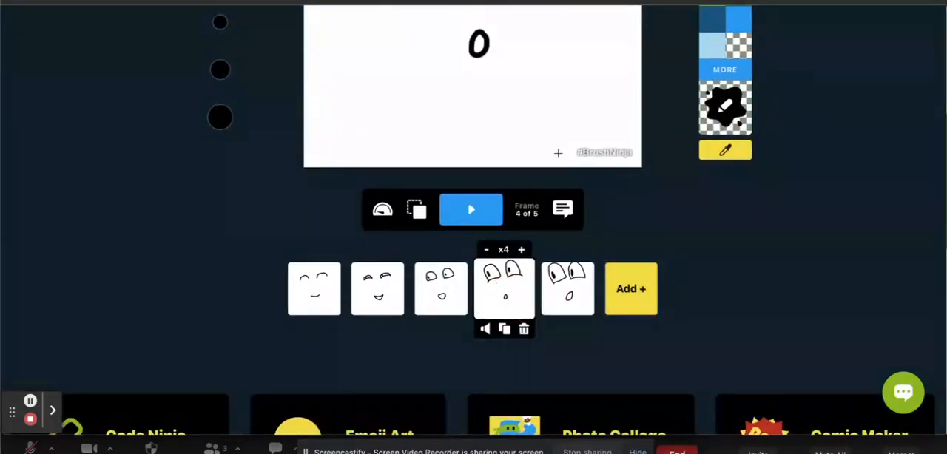
scroll(558, 153, up, 2)
scroll(558, 153, up, 1)
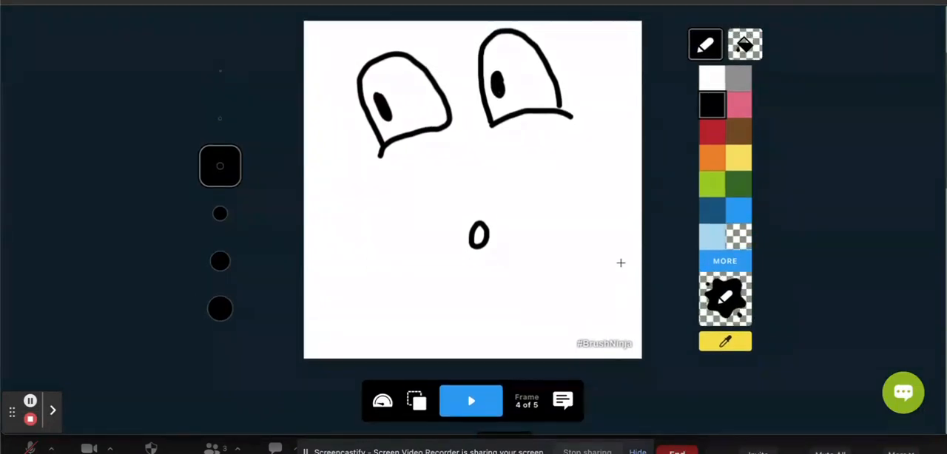
scroll(621, 262, down, 2)
scroll(621, 263, up, 2)
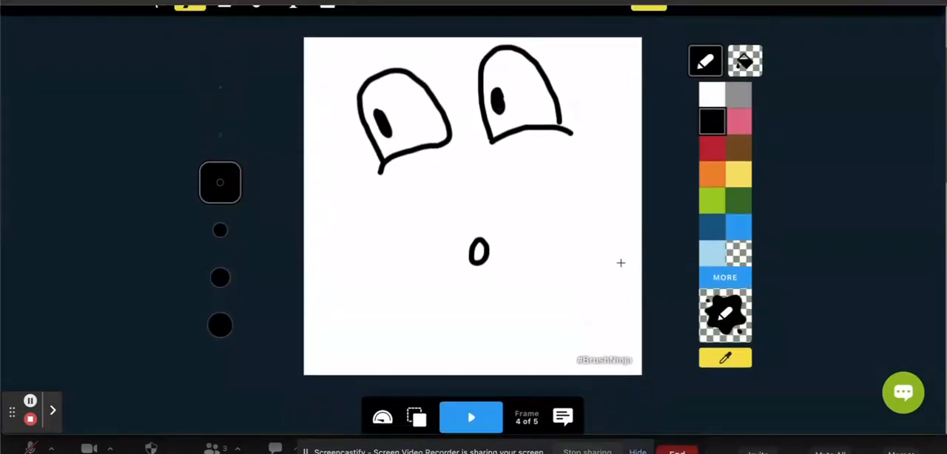
- Play the animation again from frame 4 and stop it
scroll(621, 263, up, 1)
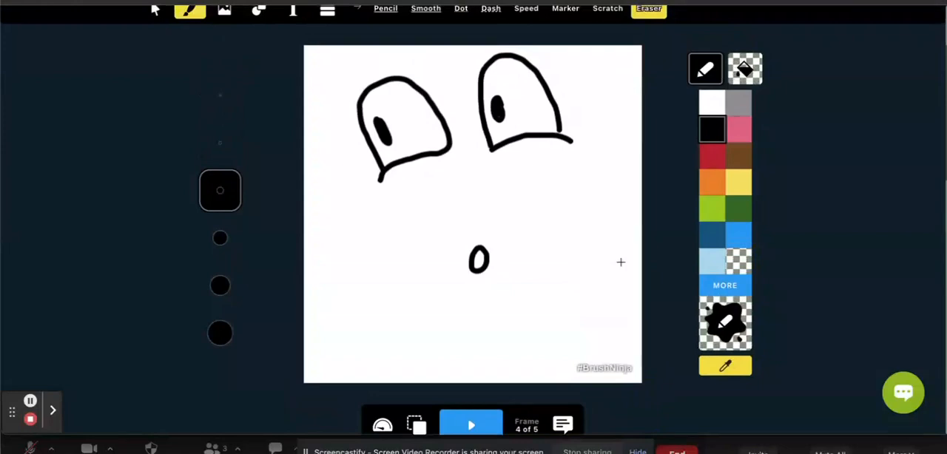
click(469, 426)
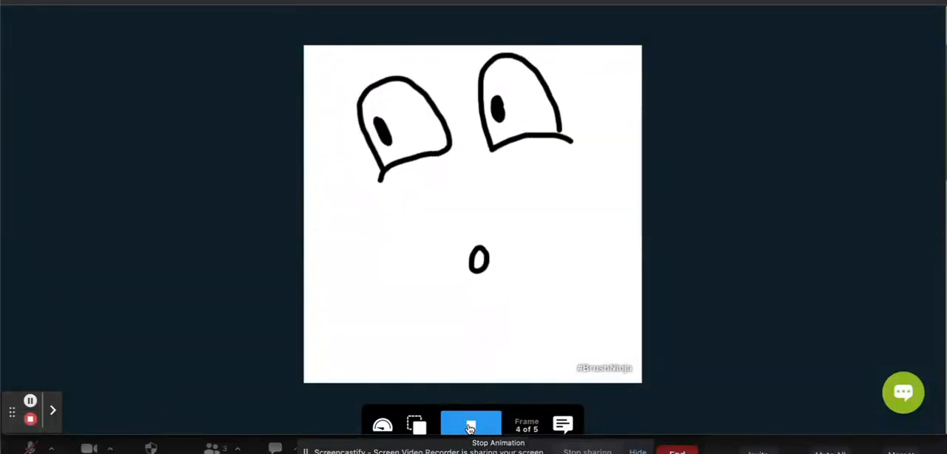
click(470, 428)
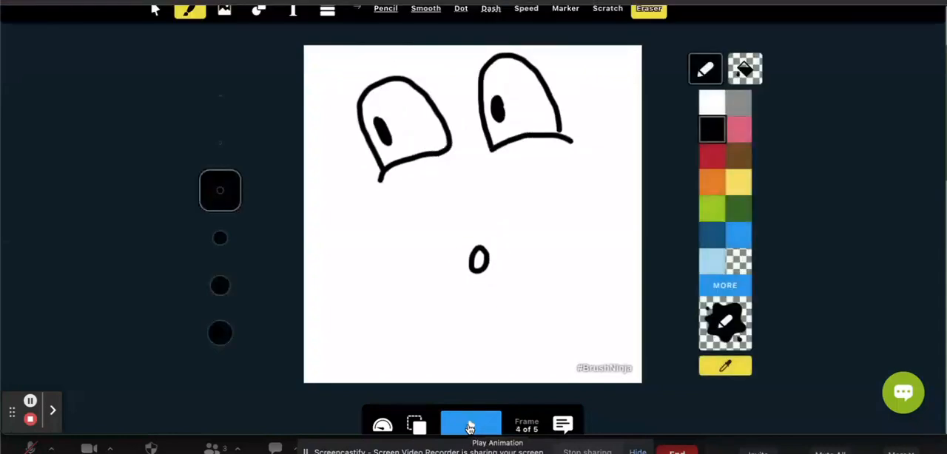
- Review frames 1, 2, 4 and 5 again to examine how the facial expression progresses
scroll(489, 365, down, 5)
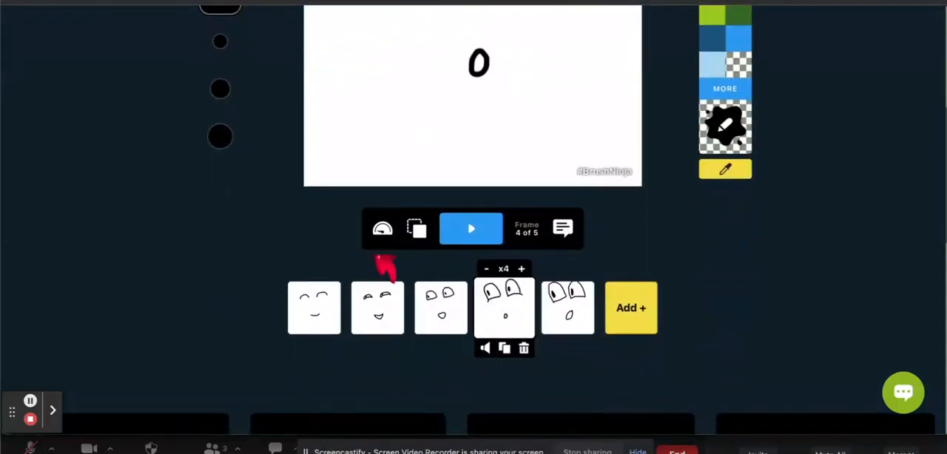
mouse_move(311, 322)
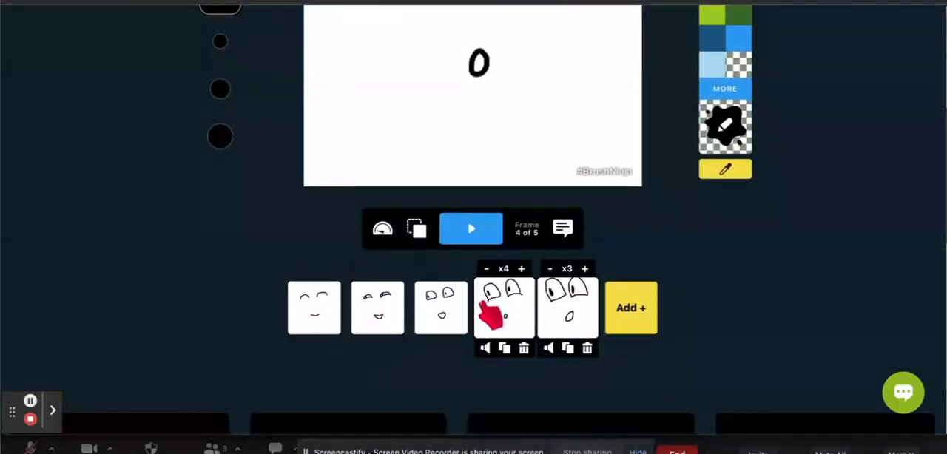
click(295, 303)
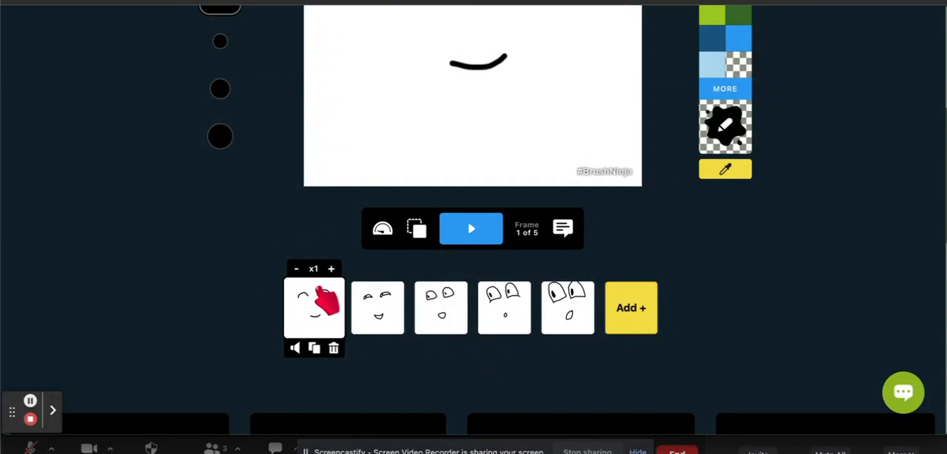
click(370, 309)
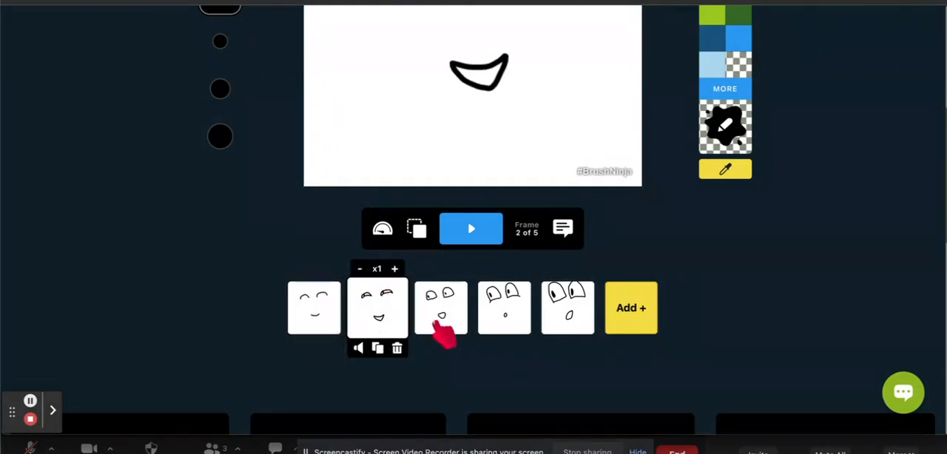
click(513, 307)
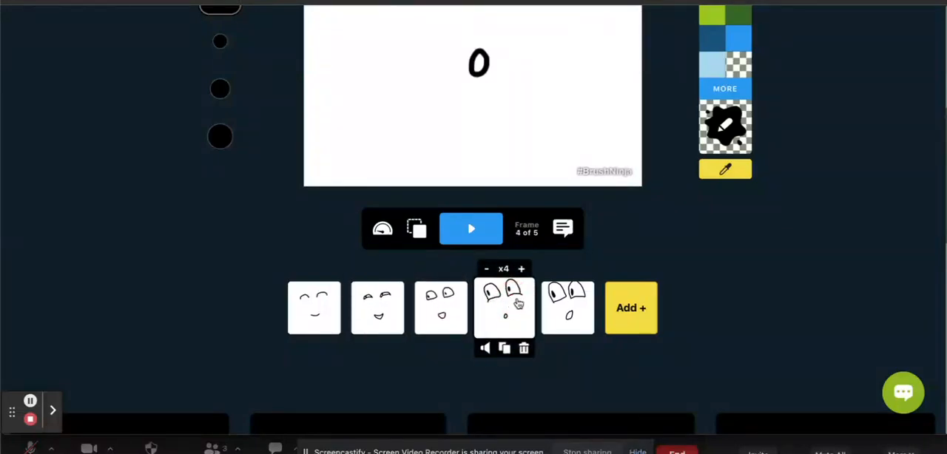
scroll(582, 174, up, 5)
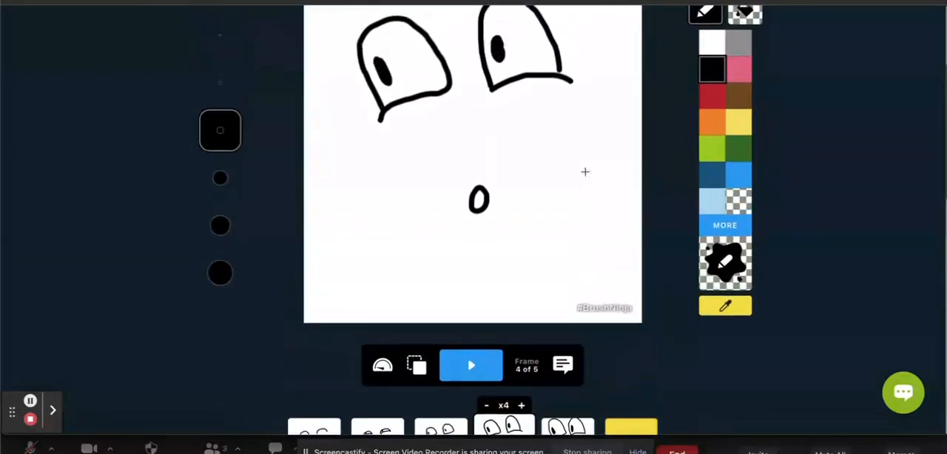
scroll(586, 171, down, 5)
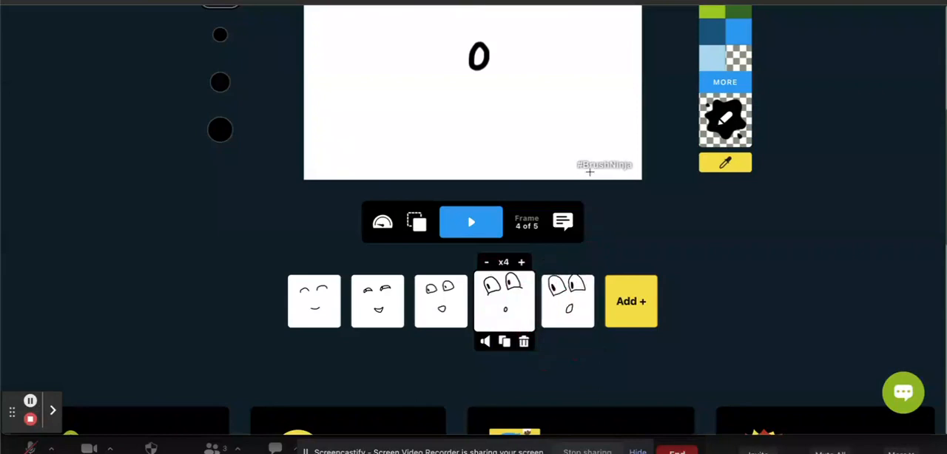
scroll(590, 173, up, 6)
scroll(590, 171, down, 1)
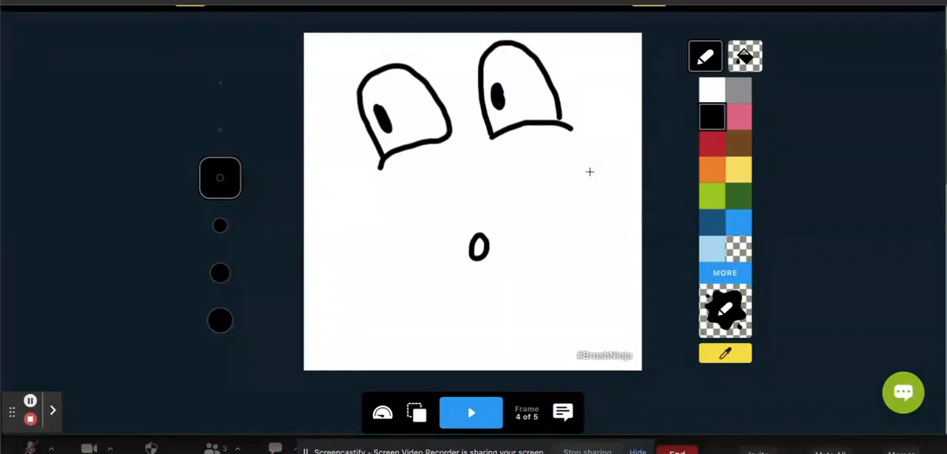
scroll(590, 172, down, 4)
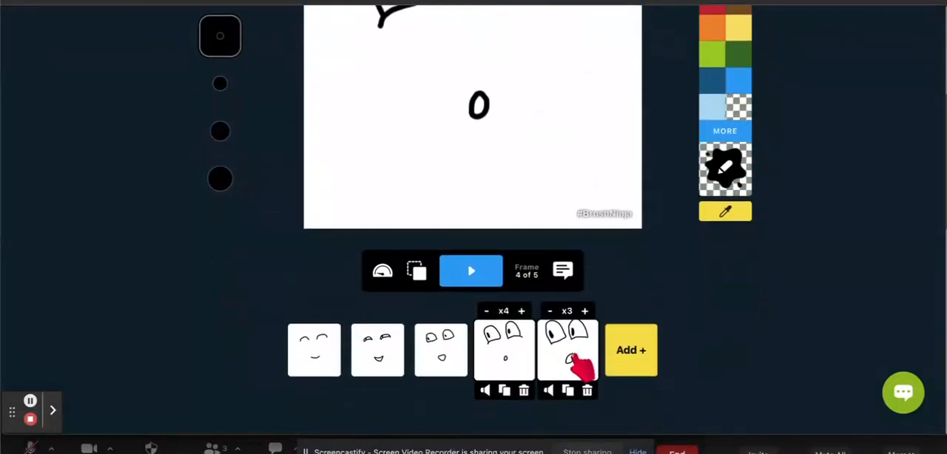
click(581, 365)
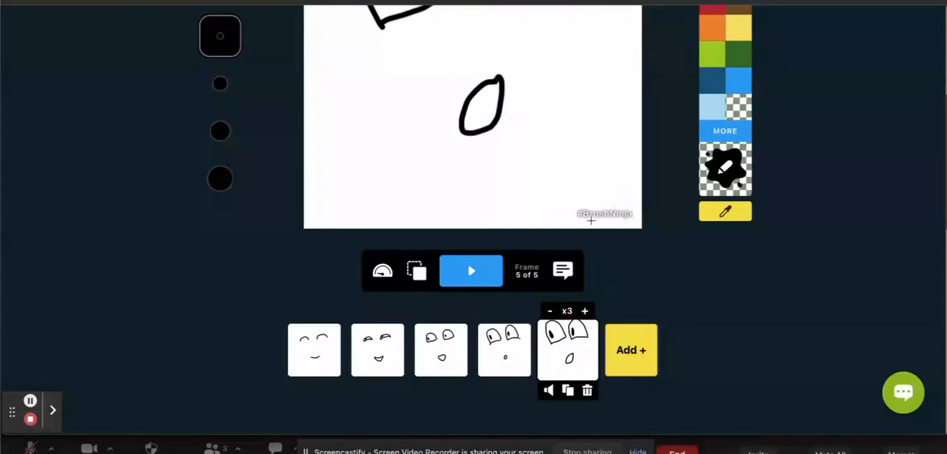
scroll(592, 220, up, 4)
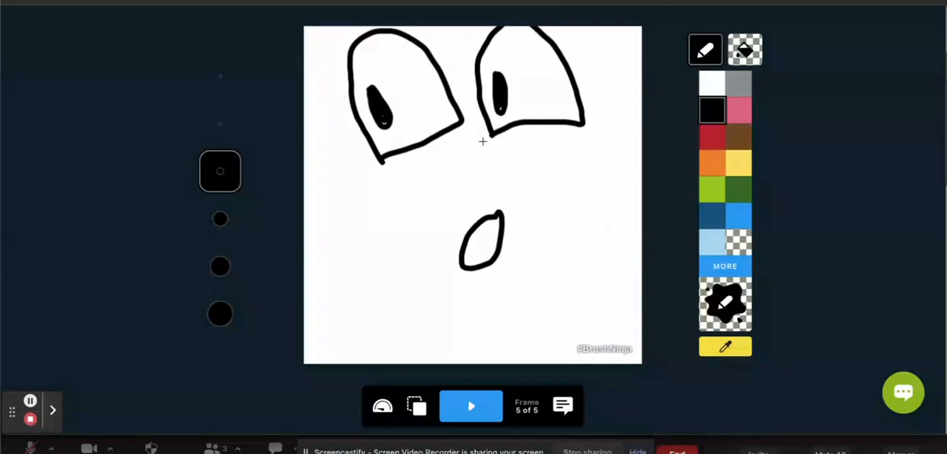
scroll(500, 248, down, 4)
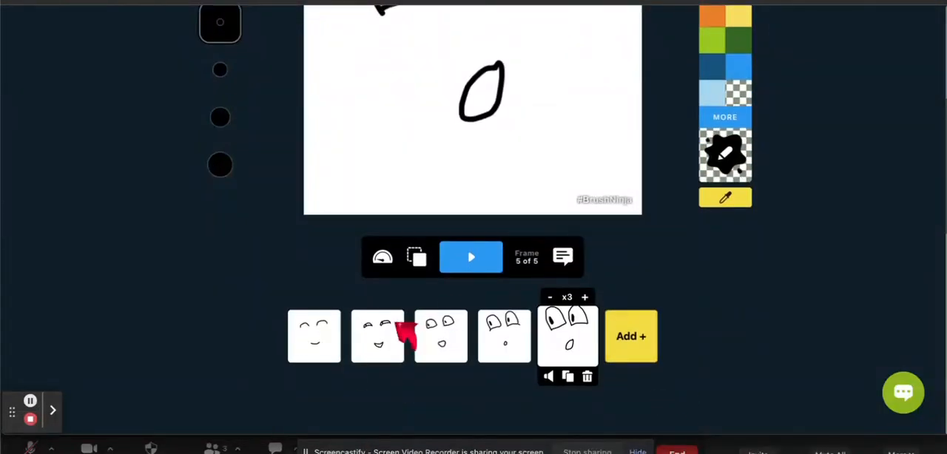
- Check the frame rate in the animation speed settings, and play the animation from frame 1 and stop it
click(302, 341)
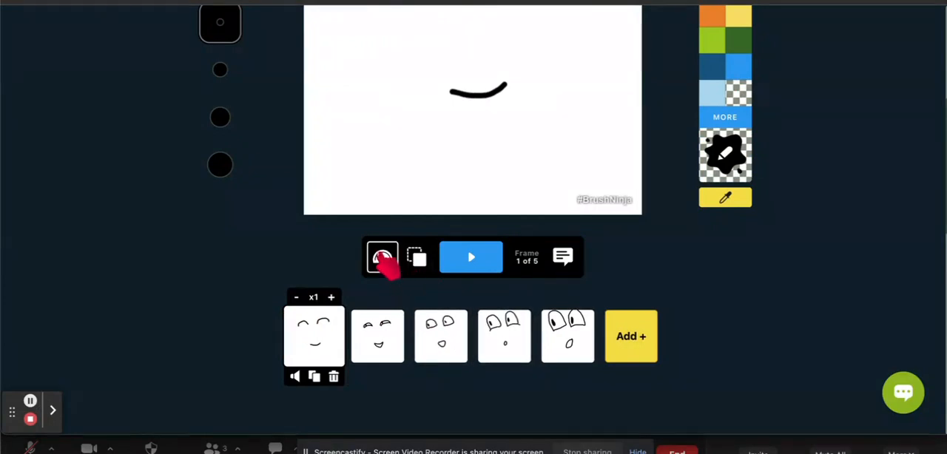
click(382, 256)
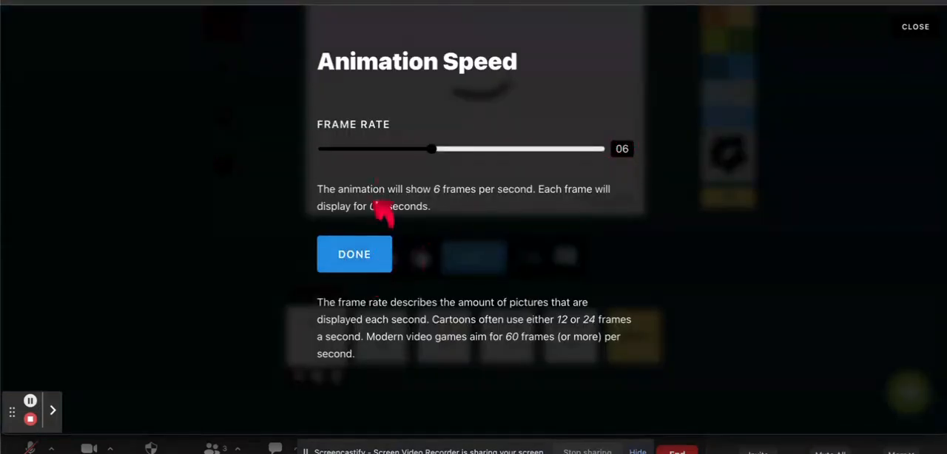
click(374, 266)
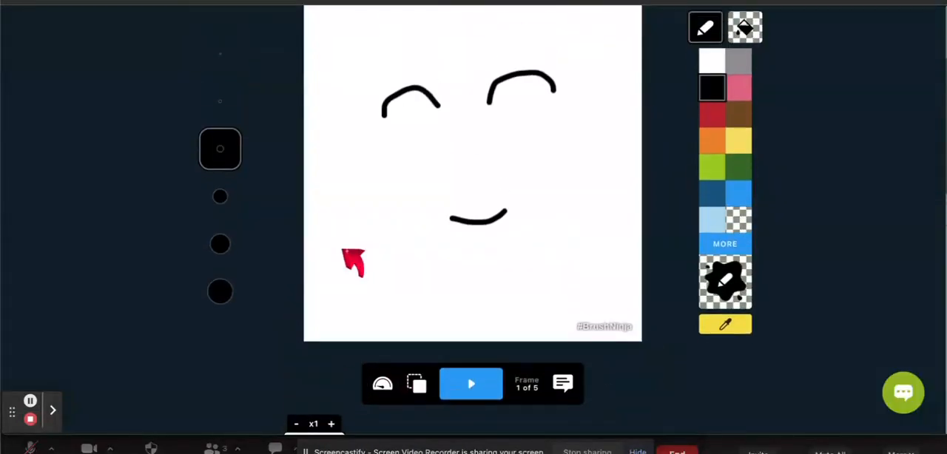
click(489, 403)
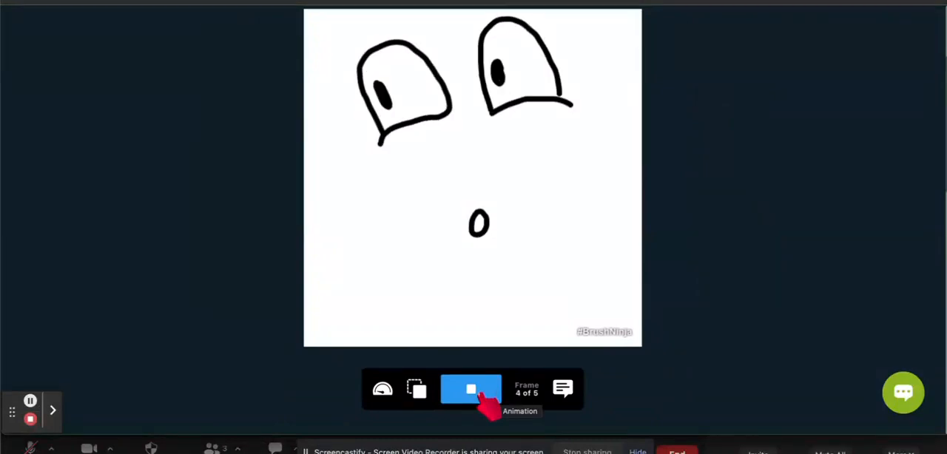
click(482, 394)
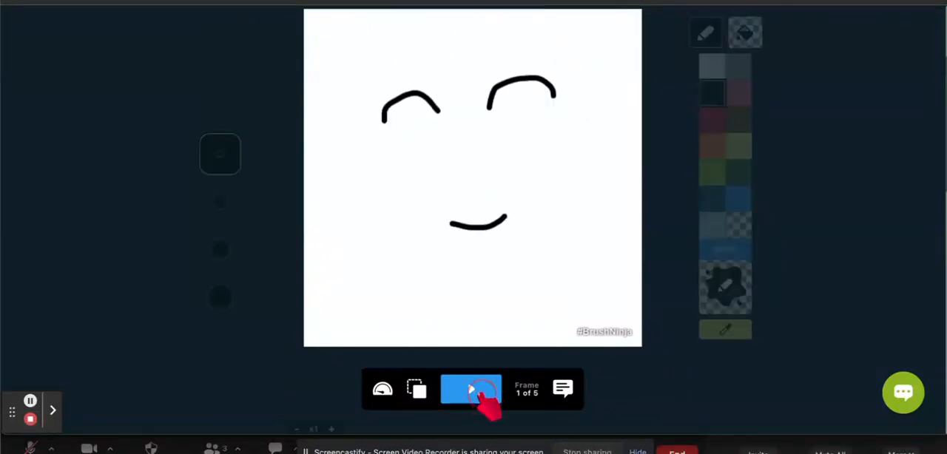
- Go through frames 2 to 5 to examine how the face changes and how long each frame is held
scroll(486, 399, down, 3)
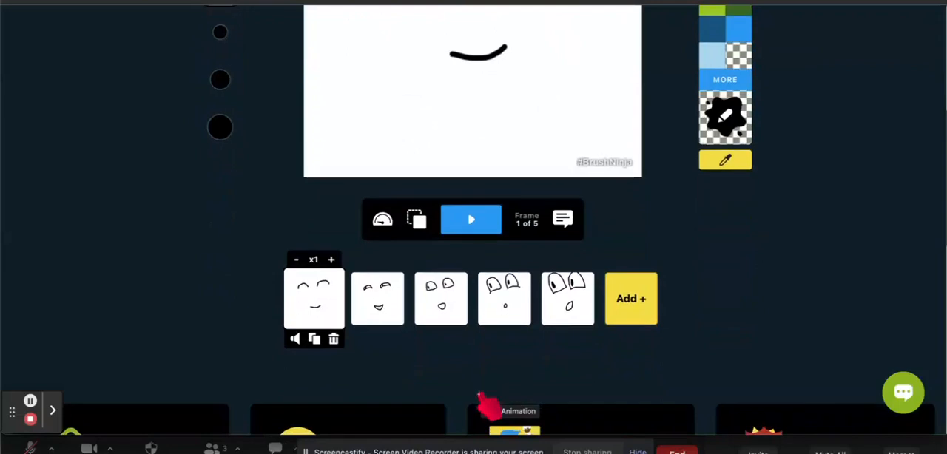
click(390, 313)
click(441, 306)
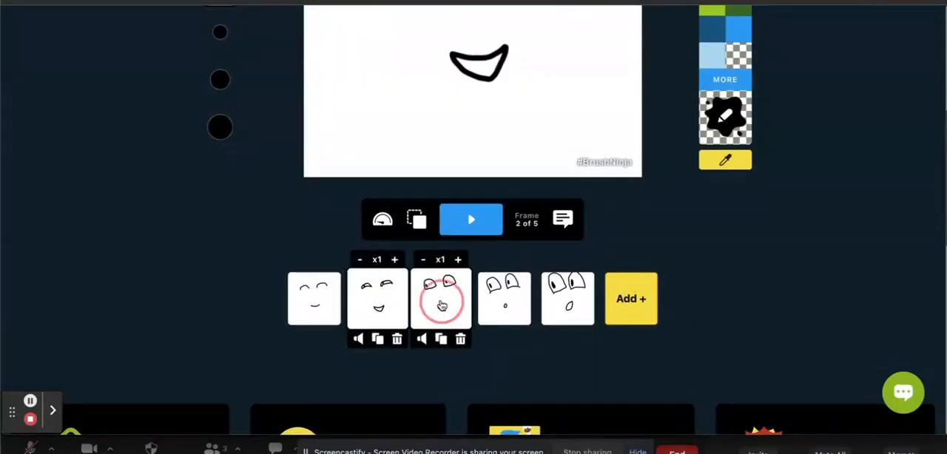
click(508, 302)
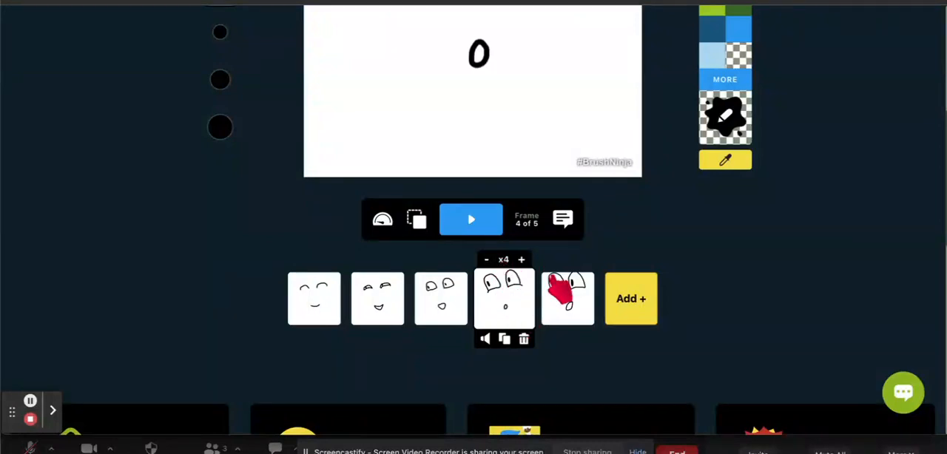
click(583, 314)
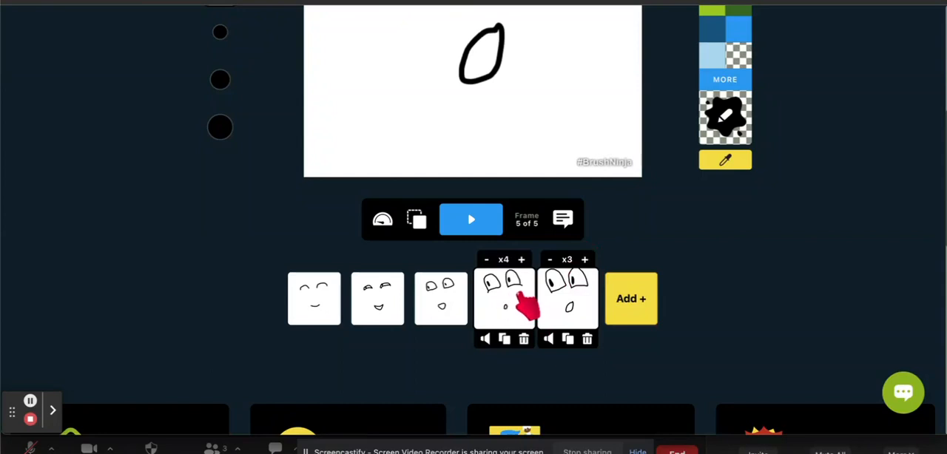
- Delete the last frame with the largest eyes and add a blank frame at the end of the animation
scroll(574, 307, up, 3)
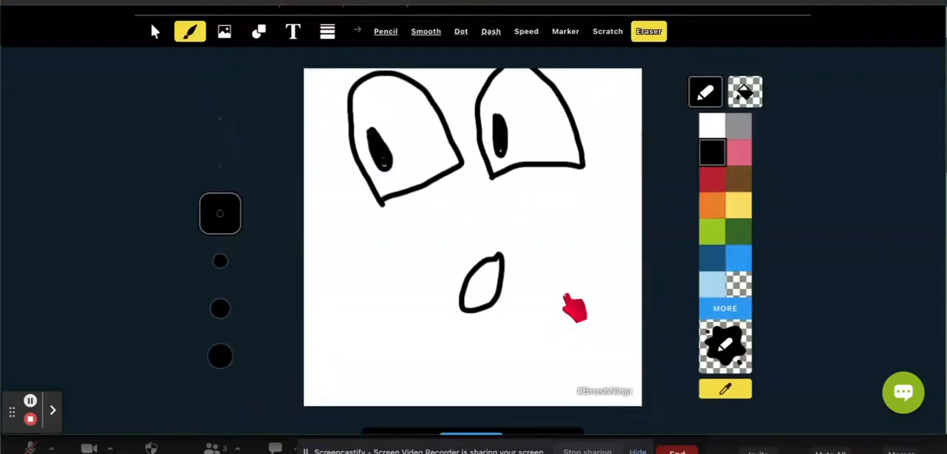
scroll(566, 294, down, 3)
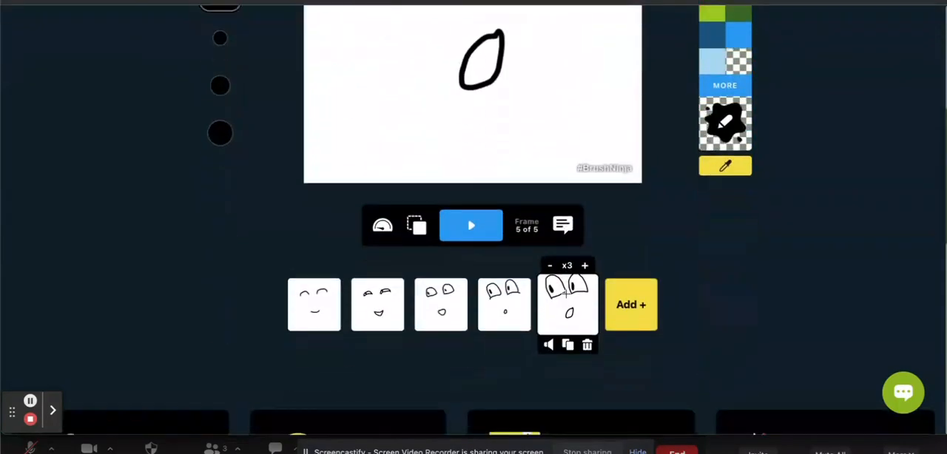
click(589, 346)
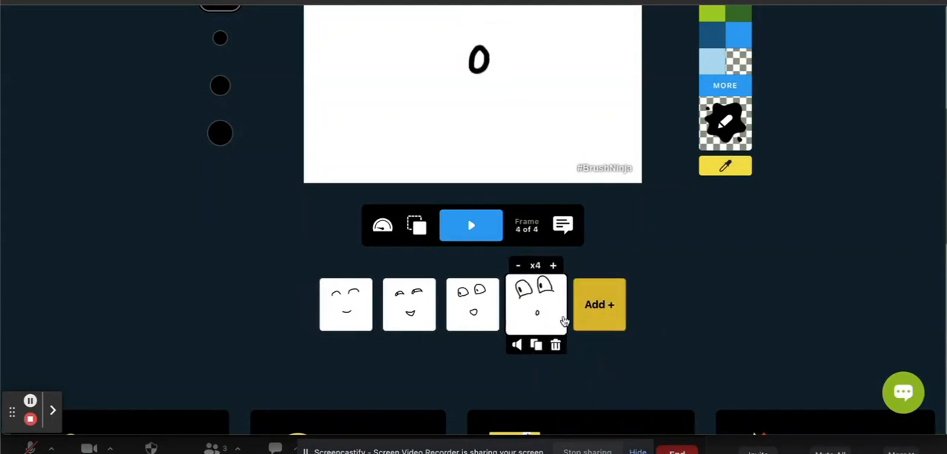
click(603, 308)
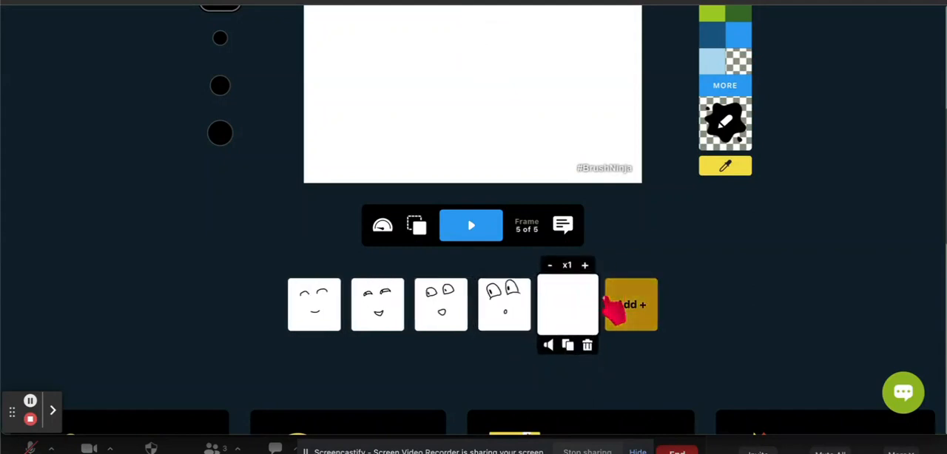
- Turn on onion skinning to show the earlier drawings faintly on the blank frame 5
scroll(511, 95, up, 3)
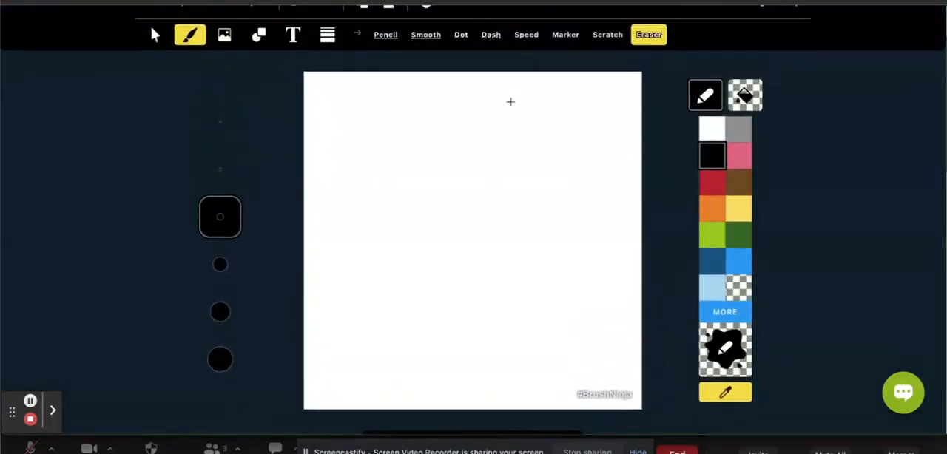
scroll(509, 98, up, 2)
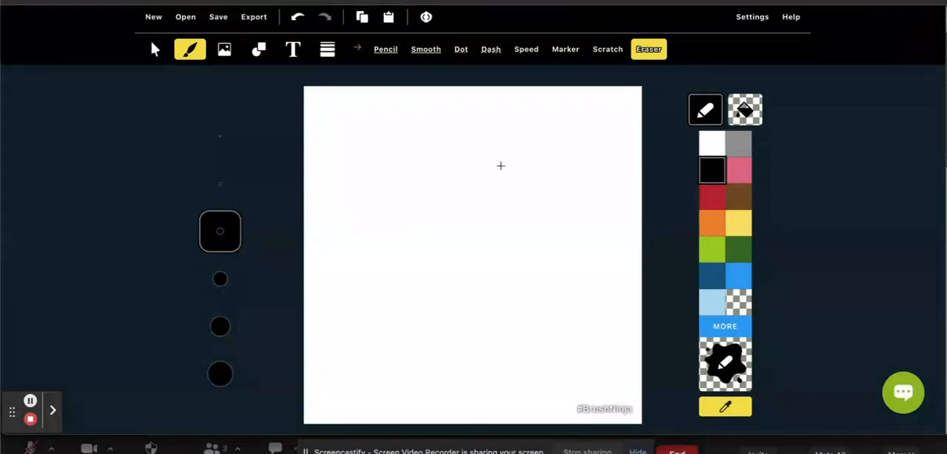
scroll(500, 166, up, 4)
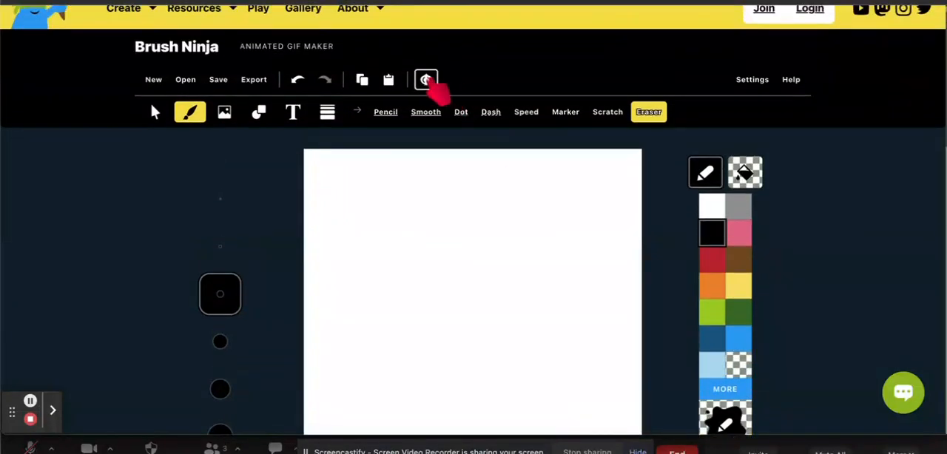
click(427, 80)
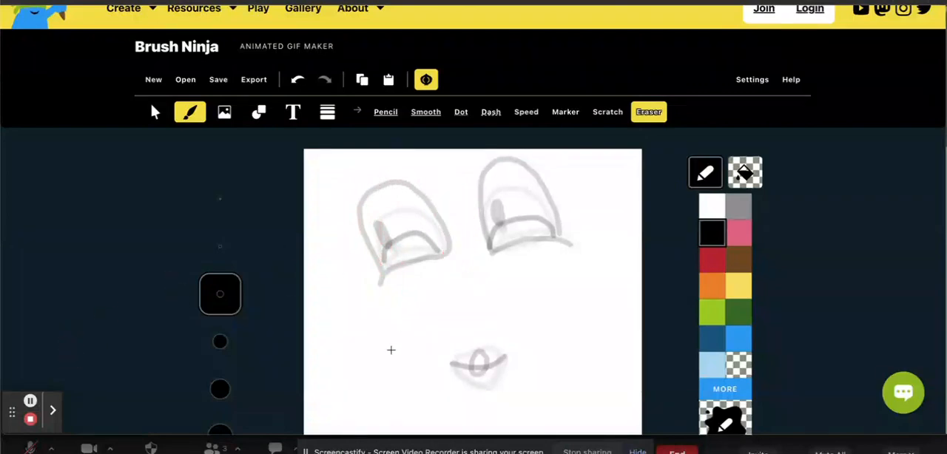
scroll(26, 418, up, 1)
click(52, 411)
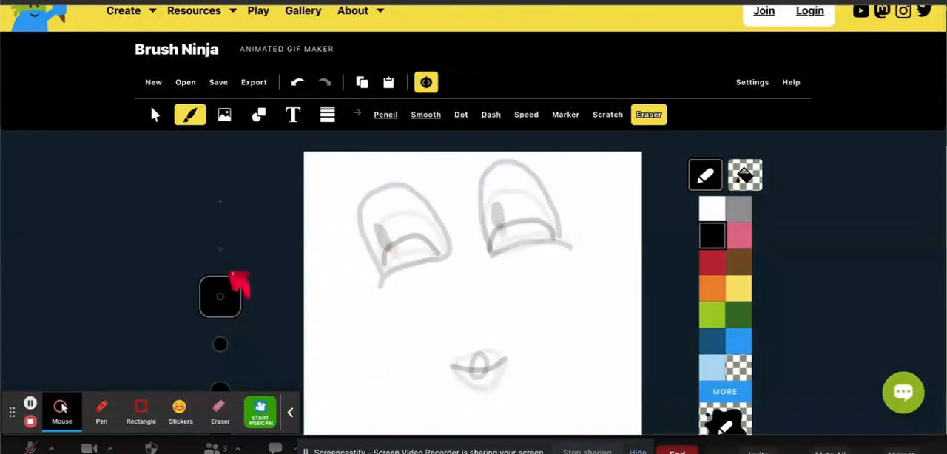
click(30, 404)
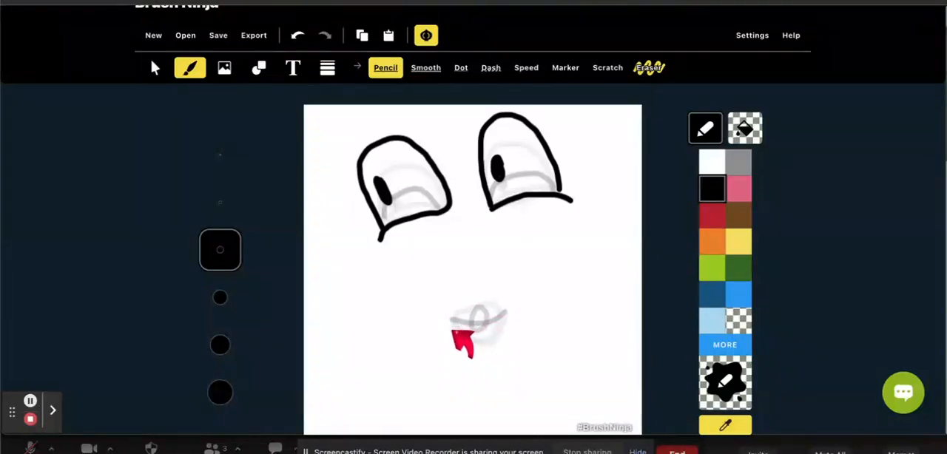
mouse_move(453, 321)
mouse_down()
mouse_move(484, 350)
mouse_move(482, 312)
mouse_move(518, 319)
mouse_up()
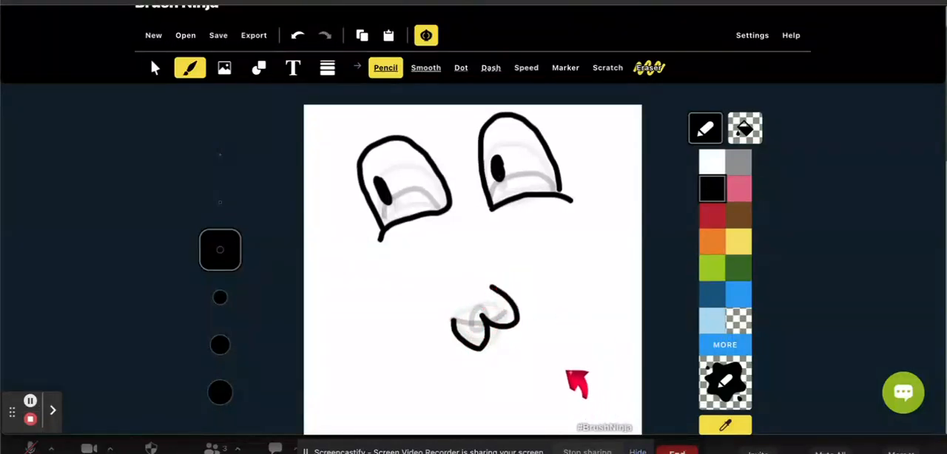
click(296, 37)
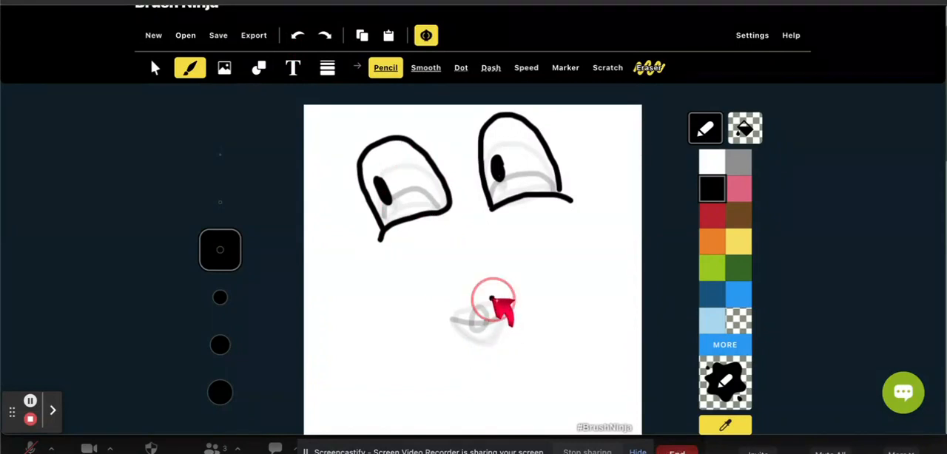
mouse_move(492, 297)
mouse_down()
mouse_move(477, 329)
mouse_move(500, 325)
mouse_move(503, 305)
mouse_move(492, 299)
mouse_up()
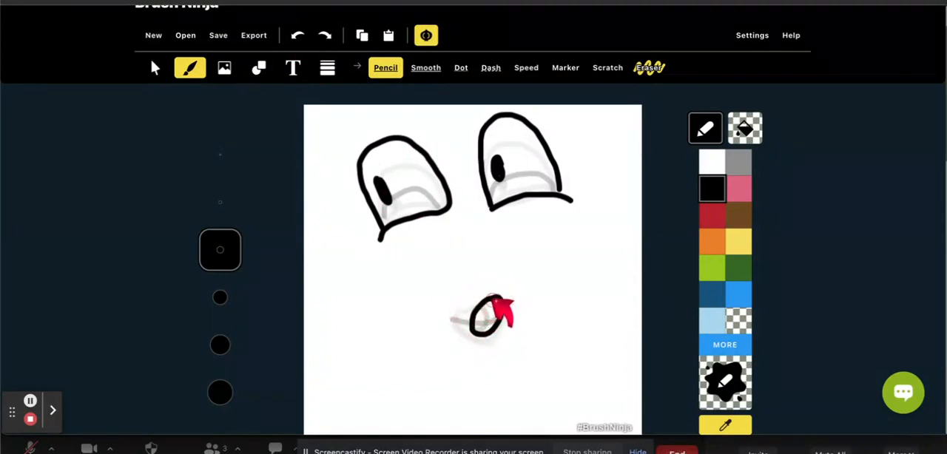
click(299, 37)
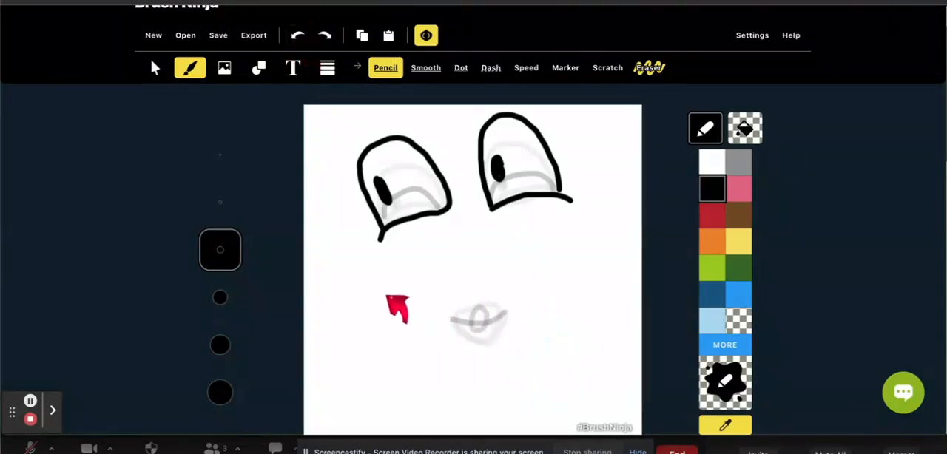
mouse_move(385, 296)
mouse_down()
mouse_move(459, 290)
mouse_move(541, 263)
mouse_move(558, 236)
mouse_up()
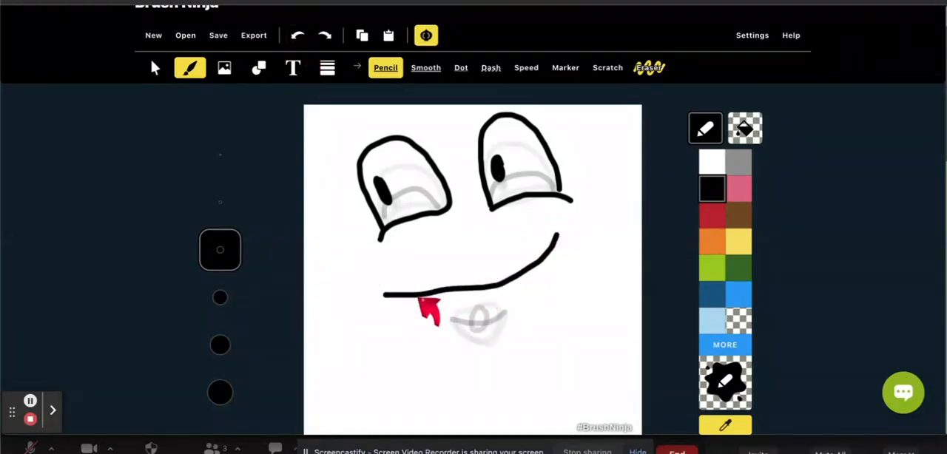
mouse_move(386, 296)
mouse_down()
mouse_move(432, 348)
mouse_move(505, 378)
mouse_move(553, 362)
mouse_move(575, 312)
mouse_move(554, 236)
mouse_up()
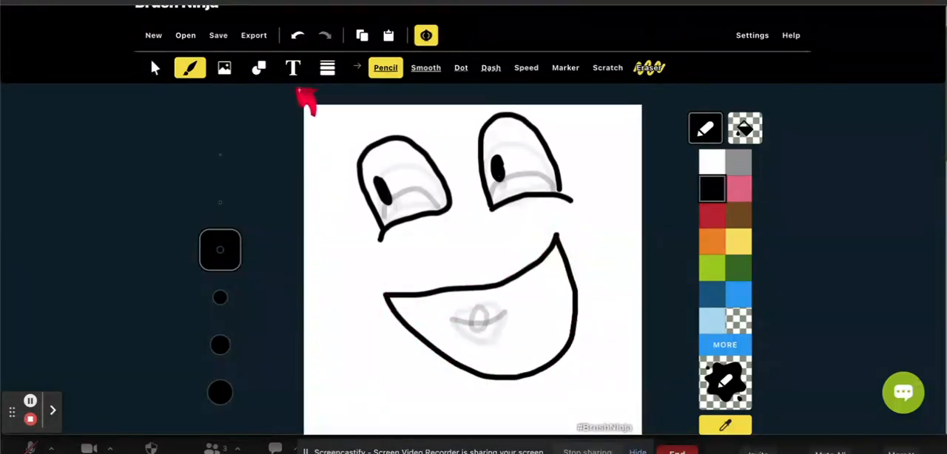
click(298, 36)
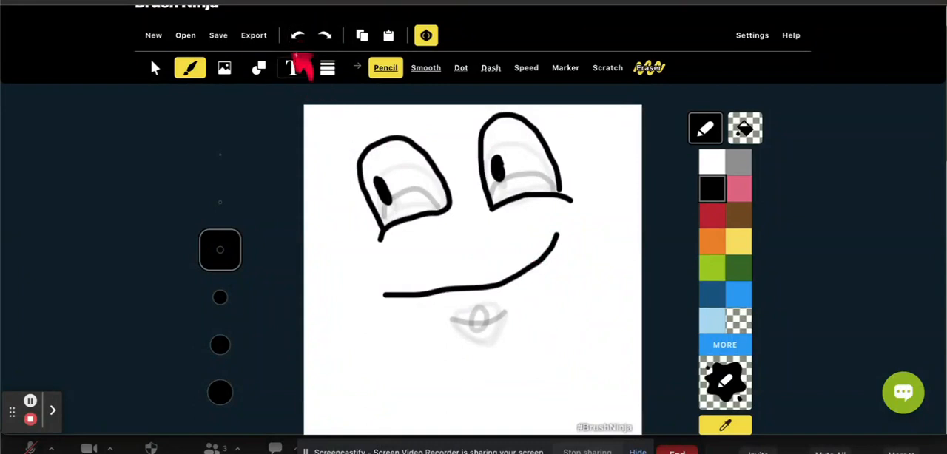
click(298, 35)
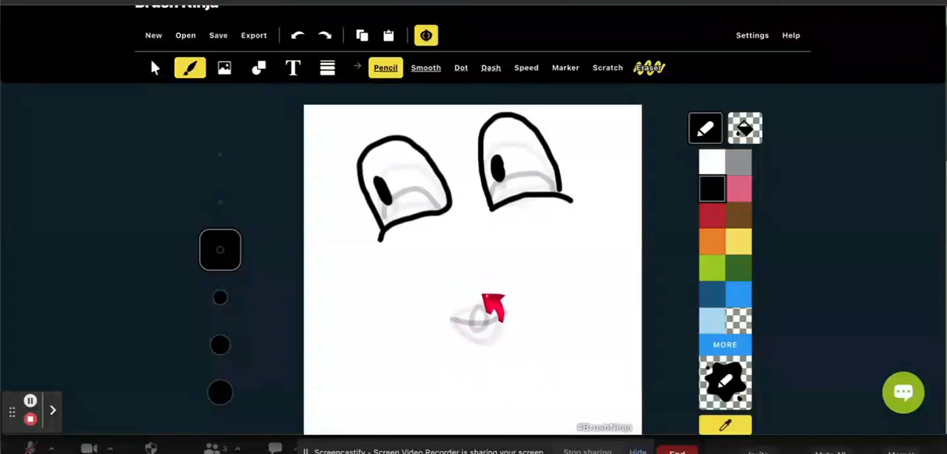
- Draw a small slanted oval mouth overlapping the ghosted mouths on frame 5, and compare it with frames 3 and 4
mouse_move(506, 291)
mouse_down()
mouse_move(485, 302)
mouse_move(480, 327)
mouse_move(497, 333)
mouse_move(514, 315)
mouse_move(506, 291)
mouse_up()
scroll(545, 425, down, 3)
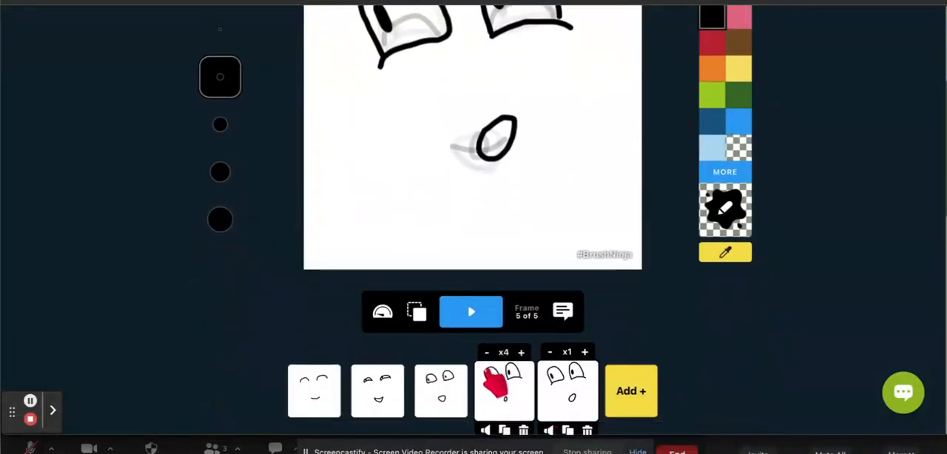
click(440, 402)
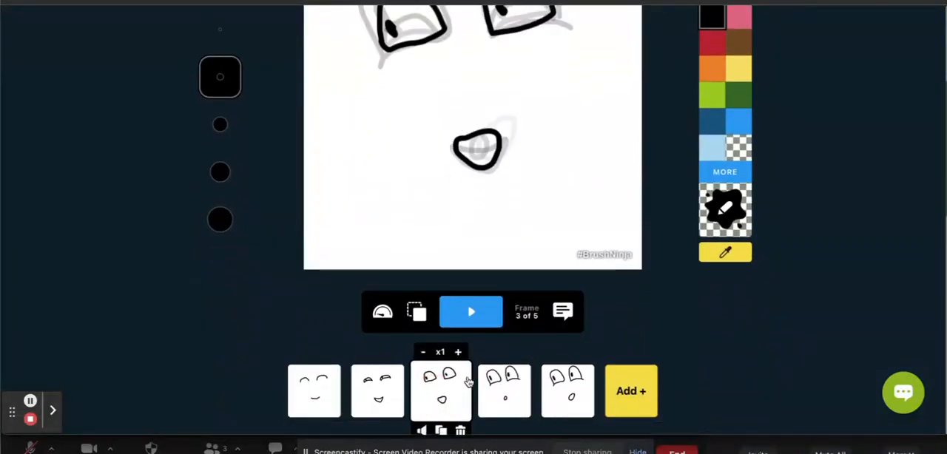
click(504, 401)
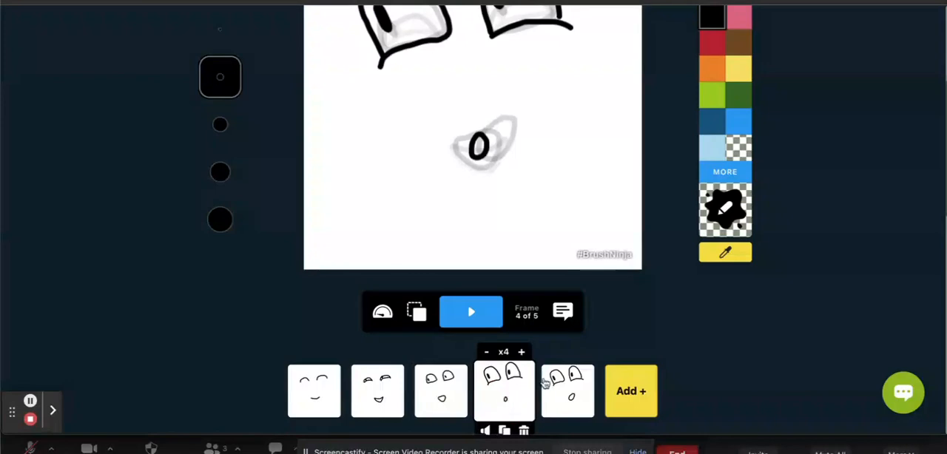
click(578, 400)
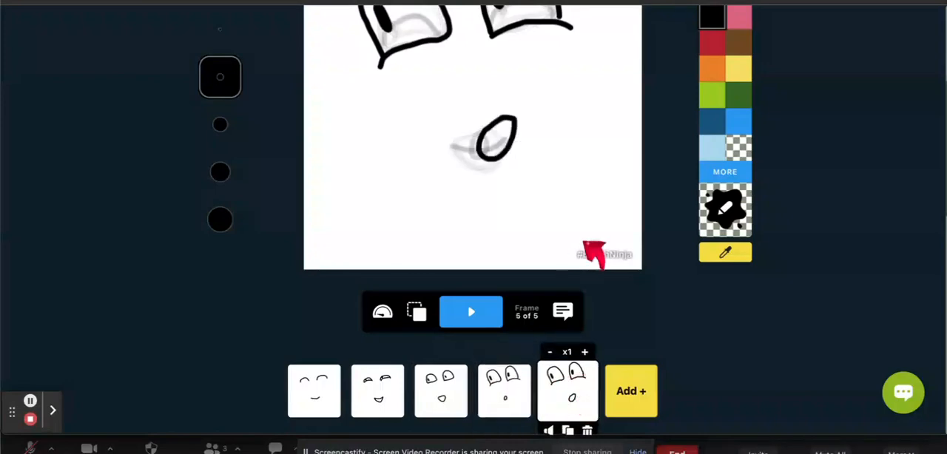
- Play the animation with the redrawn frame 5 to review the motion, and stop it
scroll(589, 249, up, 3)
scroll(592, 254, down, 3)
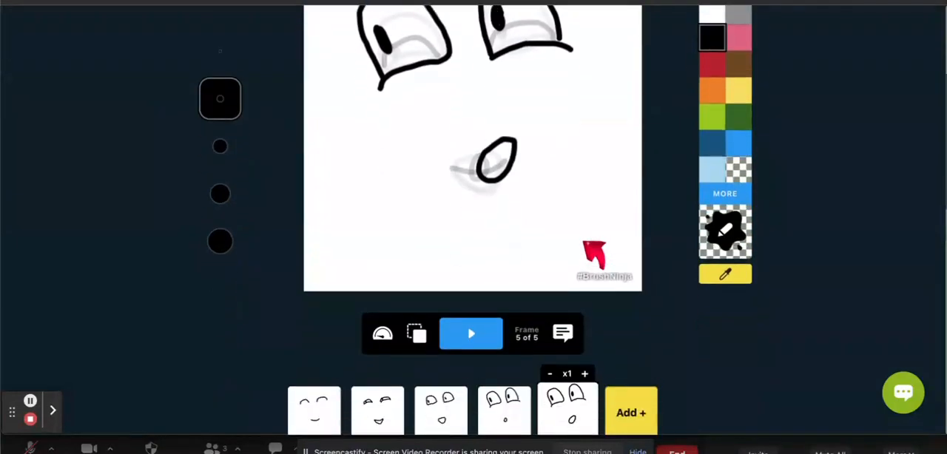
click(473, 329)
scroll(605, 168, up, 1)
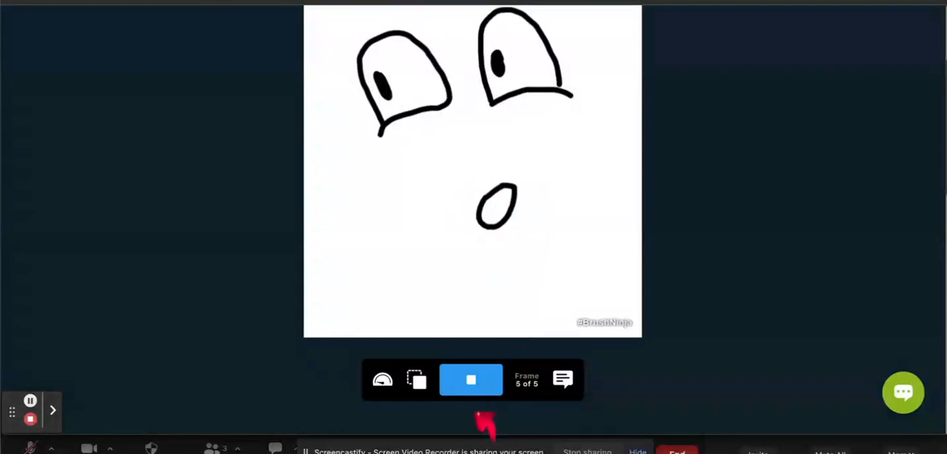
click(472, 391)
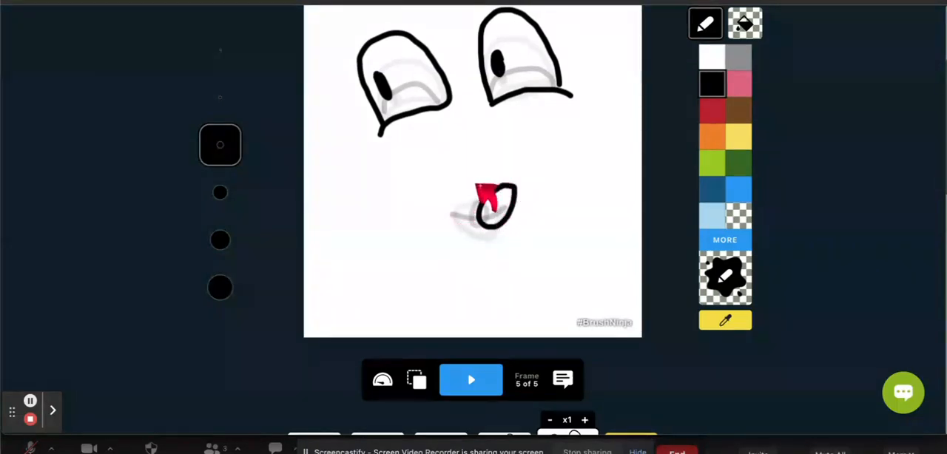
scroll(390, 194, up, 2)
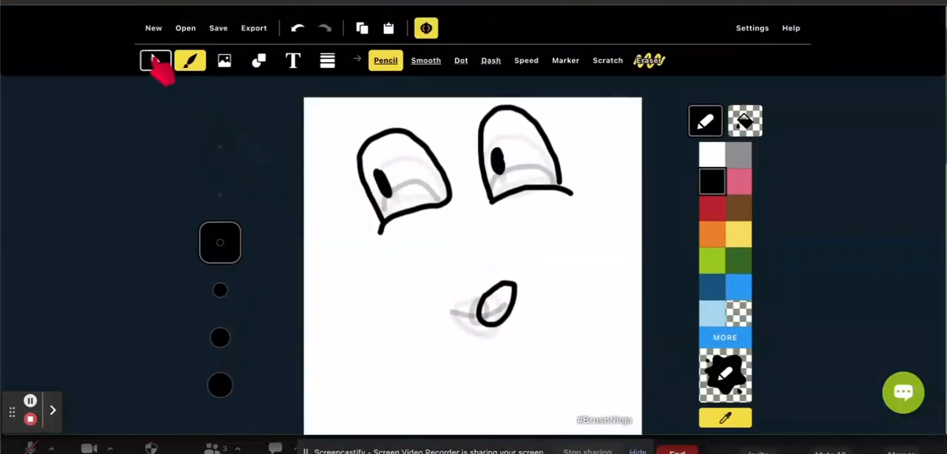
- Delete the mouth on frame 5 and redraw it as a slanted oval centred over the ghosted mouths
click(156, 61)
drag(460, 300, 548, 348)
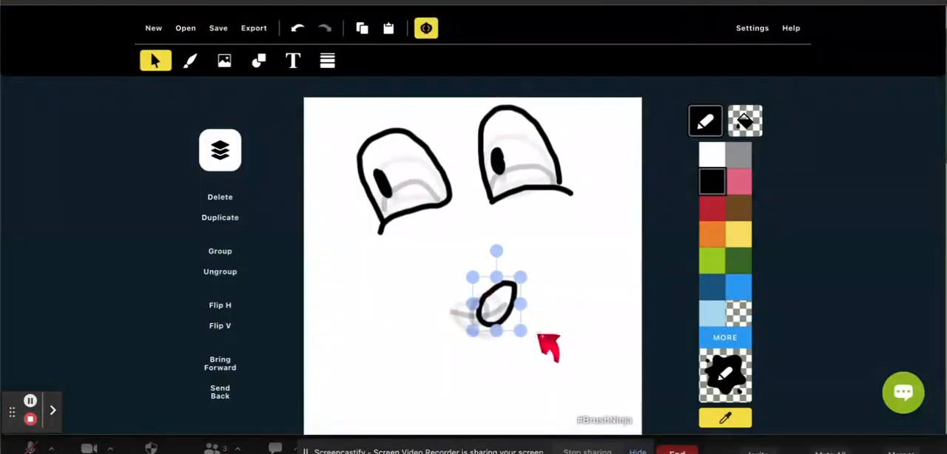
click(221, 198)
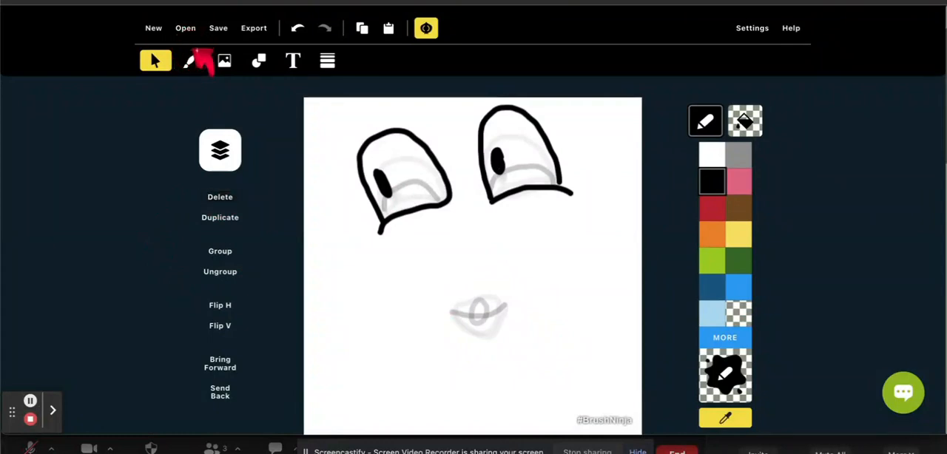
click(190, 61)
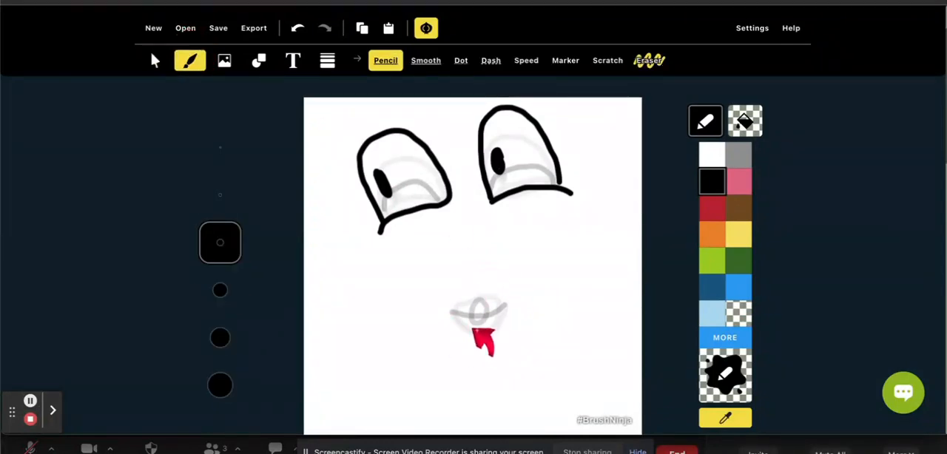
mouse_move(490, 286)
mouse_down()
mouse_move(471, 290)
mouse_move(474, 330)
mouse_move(486, 324)
mouse_move(495, 279)
mouse_up()
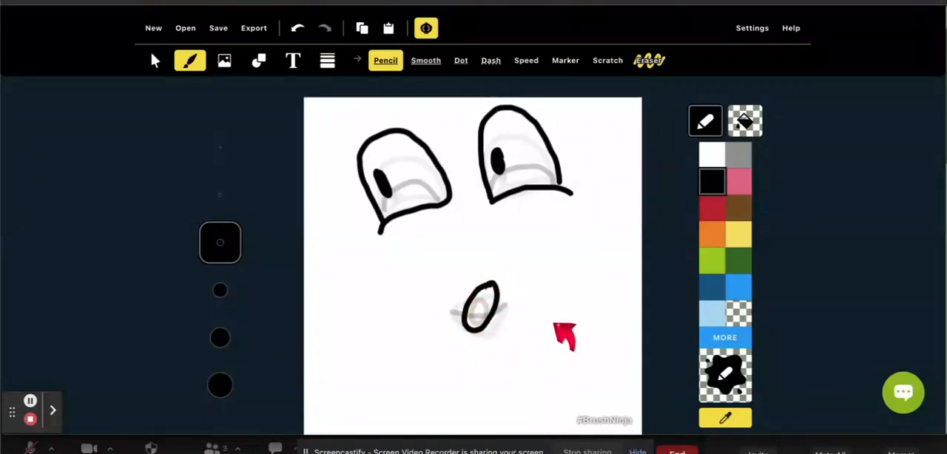
- Set frame 5's hold to x3, play the animation to review the new mouth, and stop it
scroll(564, 336, down, 5)
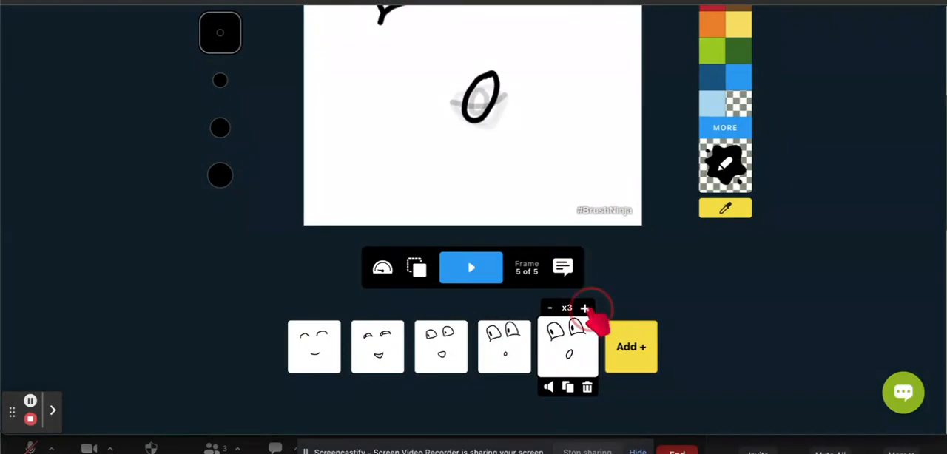
click(466, 272)
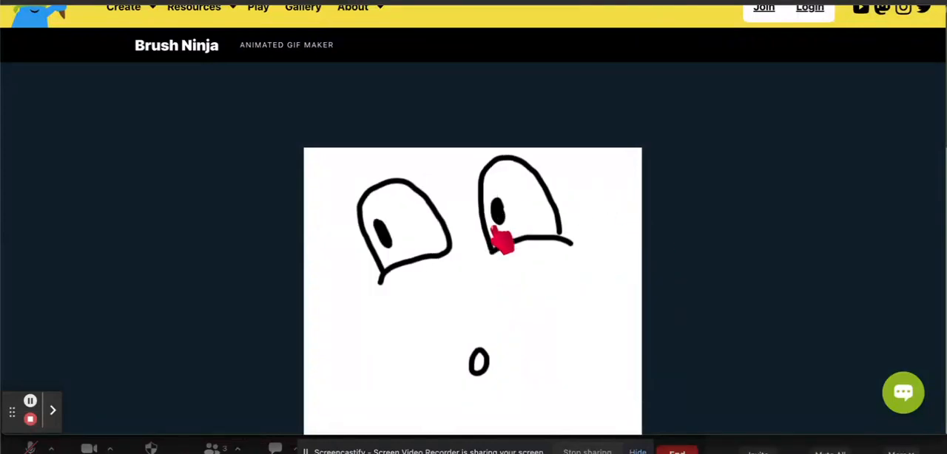
scroll(576, 361, down, 3)
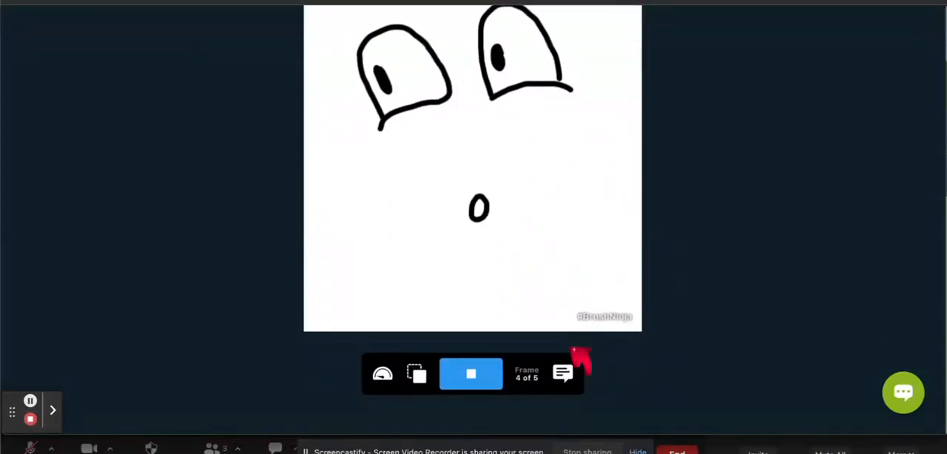
click(482, 378)
- Start a new animation on a square canvas (1:1)
scroll(551, 190, up, 3)
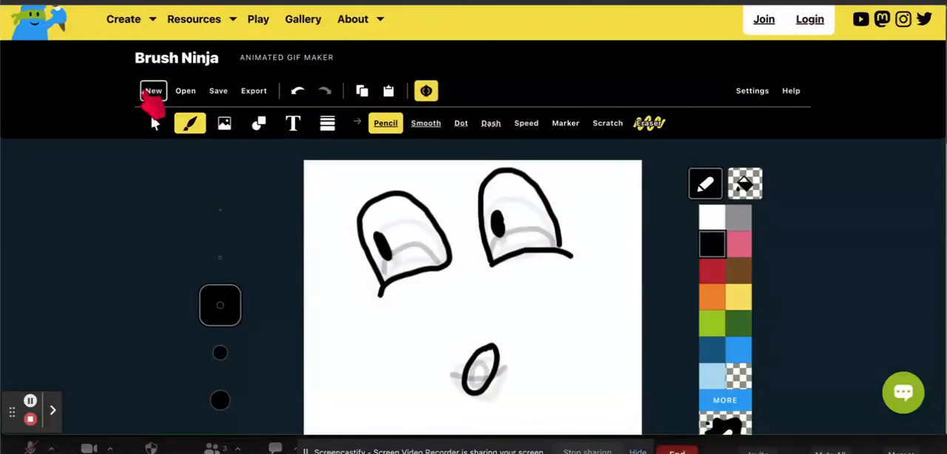
click(152, 92)
click(370, 188)
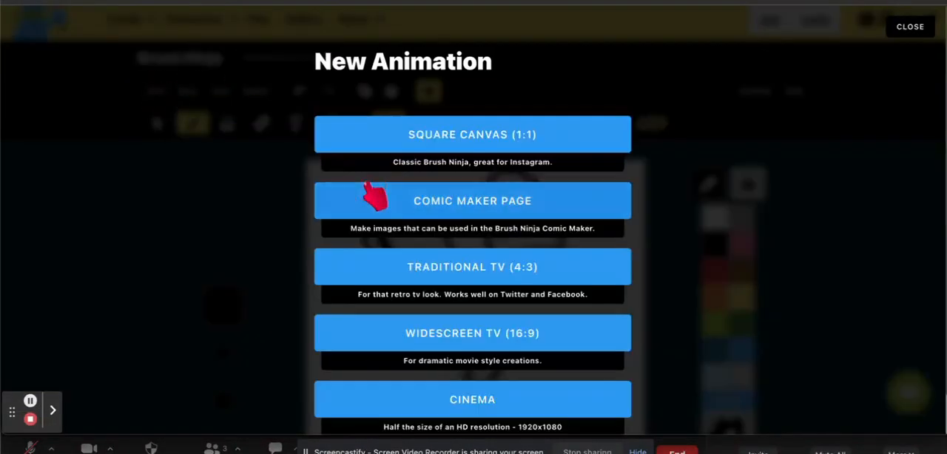
click(474, 141)
- Draw a black pencil stick figure on frame 1 with an oval head, two dot eyes, a body line and two legs
scroll(463, 275, down, 2)
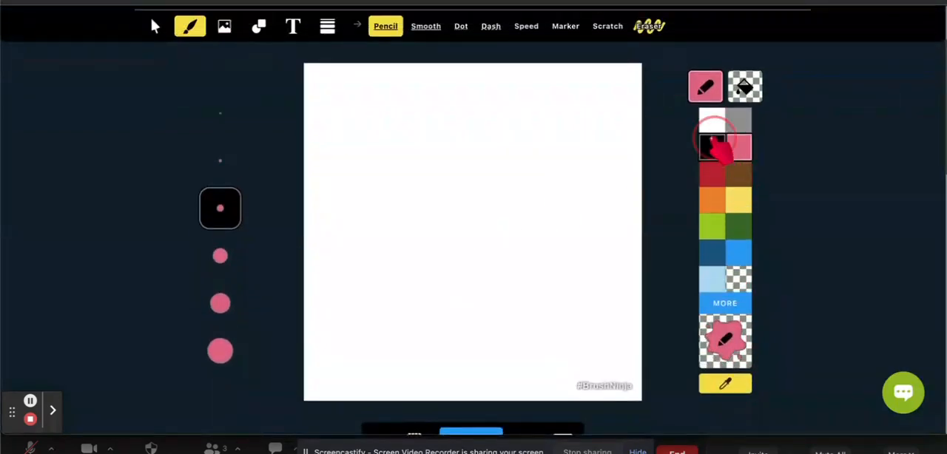
click(713, 147)
mouse_move(391, 200)
mouse_down()
mouse_move(399, 239)
mouse_move(429, 217)
mouse_move(391, 201)
mouse_up()
click(395, 211)
click(407, 211)
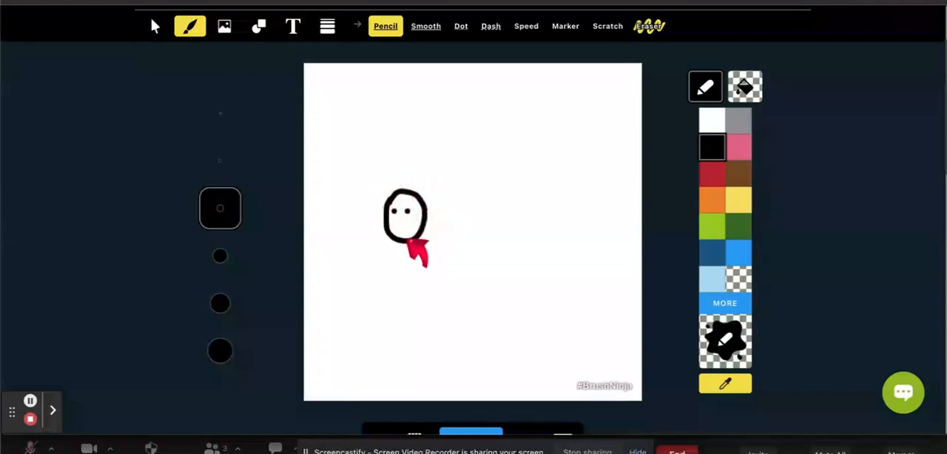
mouse_move(405, 244)
mouse_down()
mouse_move(405, 325)
mouse_move(392, 354)
mouse_move(407, 307)
mouse_move(427, 349)
mouse_up()
- Add a second frame and redraw the stick figure slightly to the right of its onion-skin ghost
scroll(520, 349, down, 3)
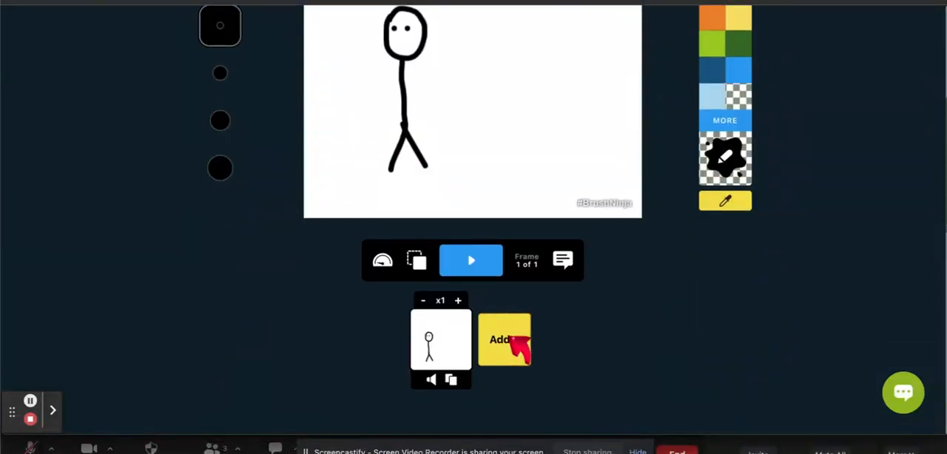
click(518, 344)
scroll(535, 144, up, 2)
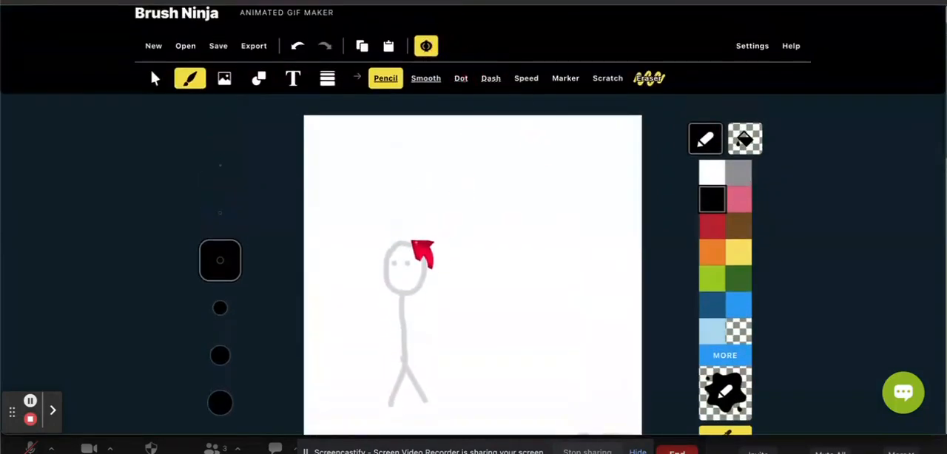
mouse_move(420, 247)
mouse_down()
mouse_move(405, 276)
mouse_move(435, 282)
mouse_move(438, 254)
mouse_move(422, 250)
mouse_move(421, 264)
mouse_up()
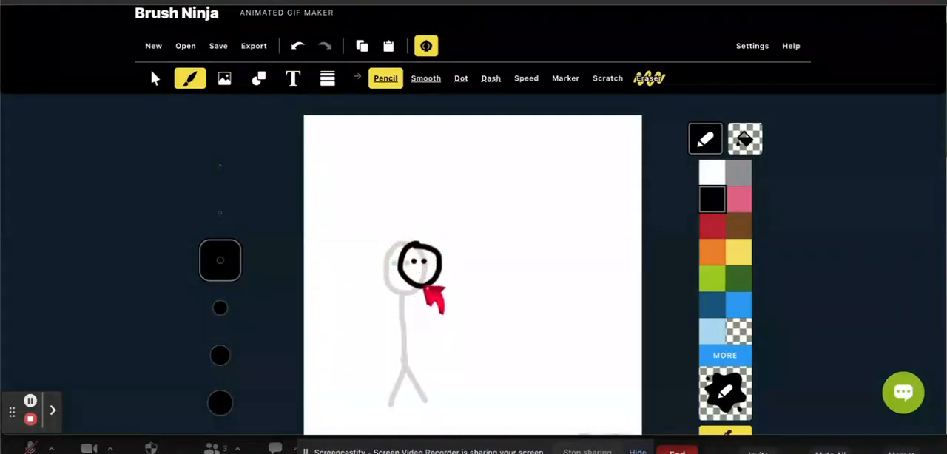
mouse_move(423, 287)
mouse_down()
mouse_move(422, 364)
mouse_move(405, 404)
mouse_up()
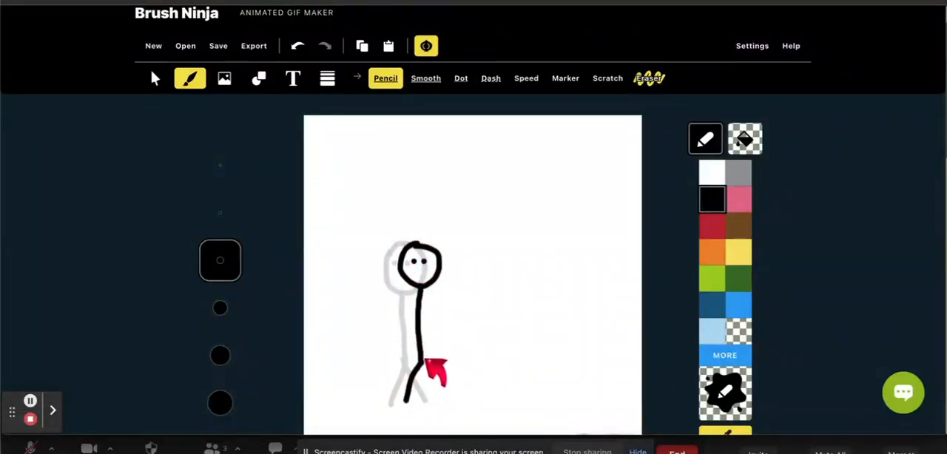
drag(426, 366, 449, 401)
- Play the two-frame stick figure animation to check the sideways movement, and stop it
scroll(486, 360, down, 3)
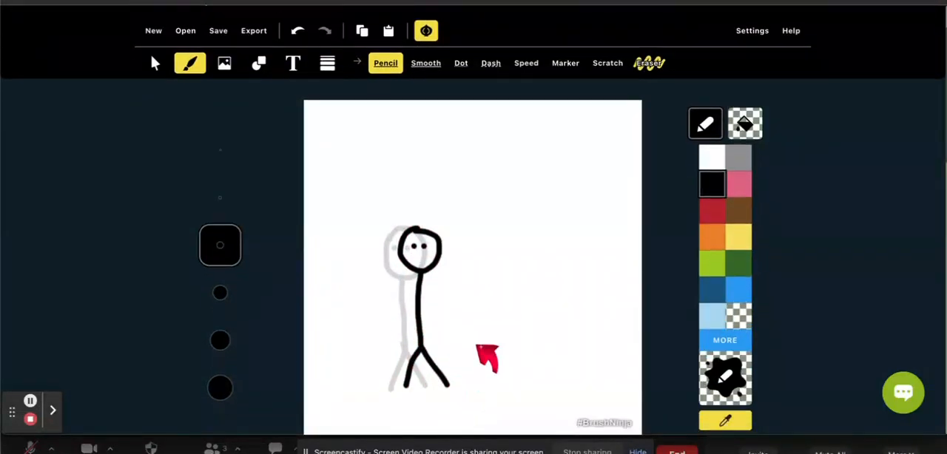
click(472, 342)
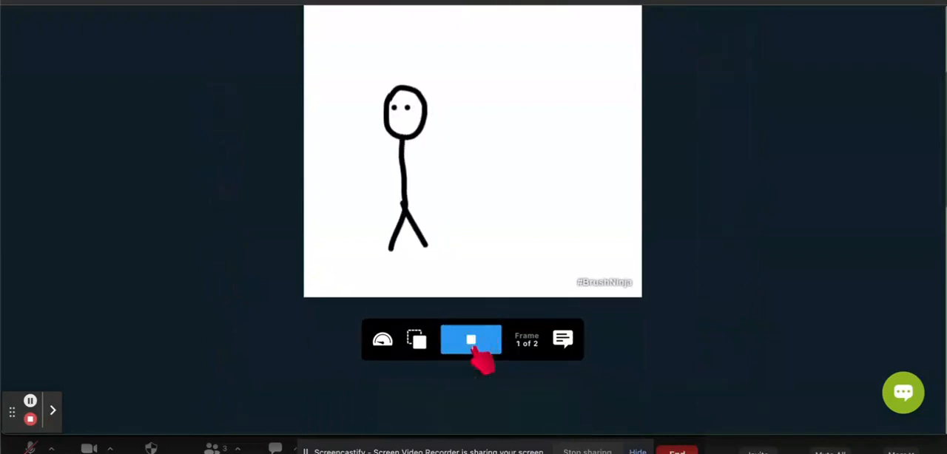
click(473, 348)
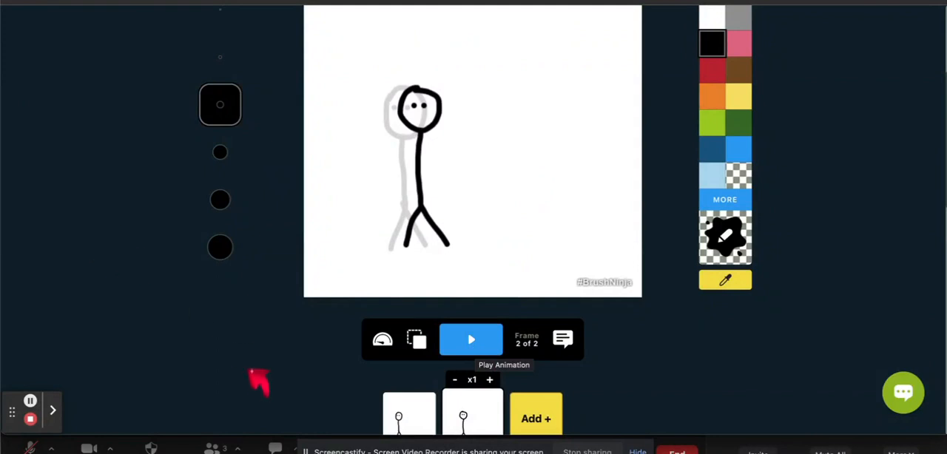
scroll(254, 385, up, 5)
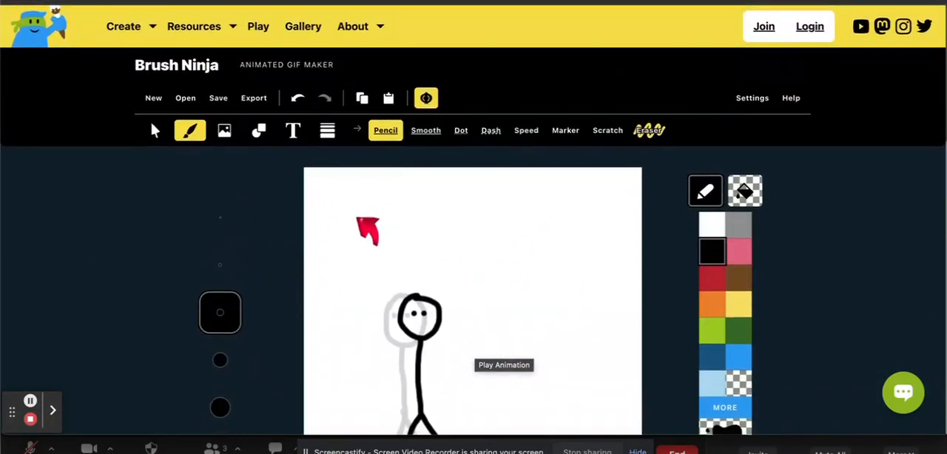